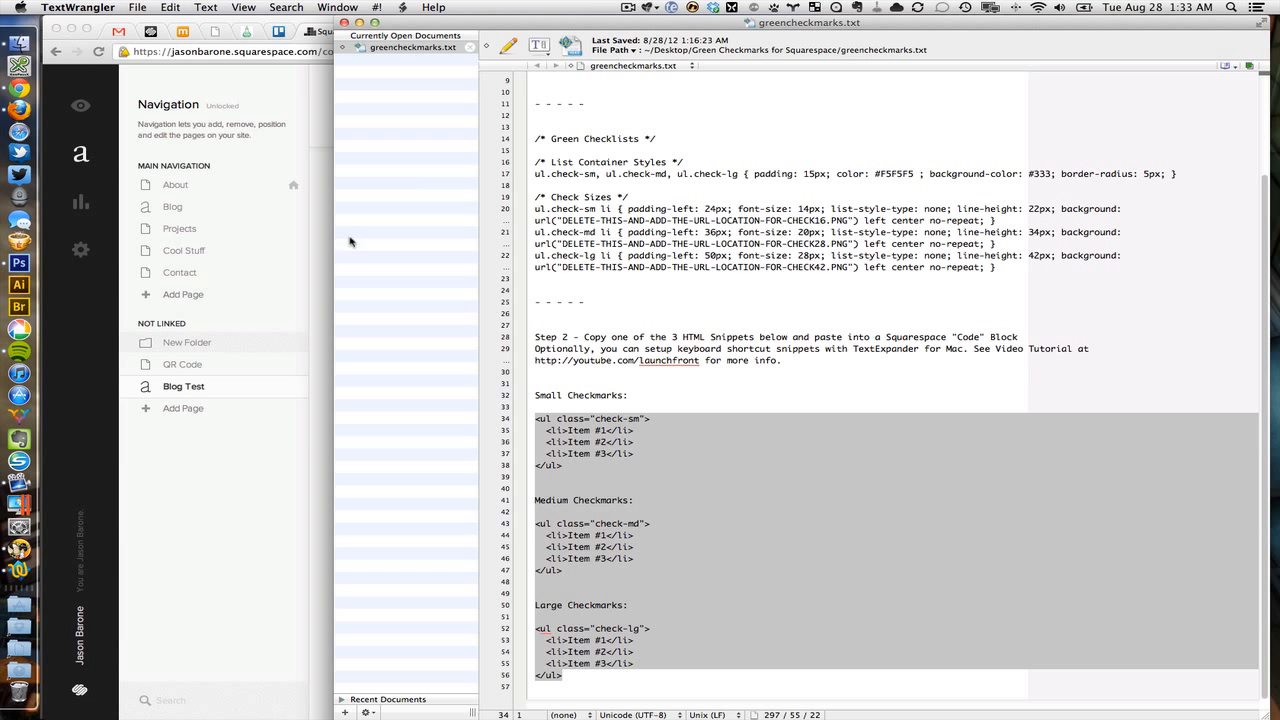
Return to the start of greencheckmarks.txt, with nothing selected, and move the text editor window aside.
{"action": "left_click", "coordinate": [660, 290]}
{"action": "scroll", "coordinate": [701, 410], "scroll_direction": "up", "scroll_amount": 5}
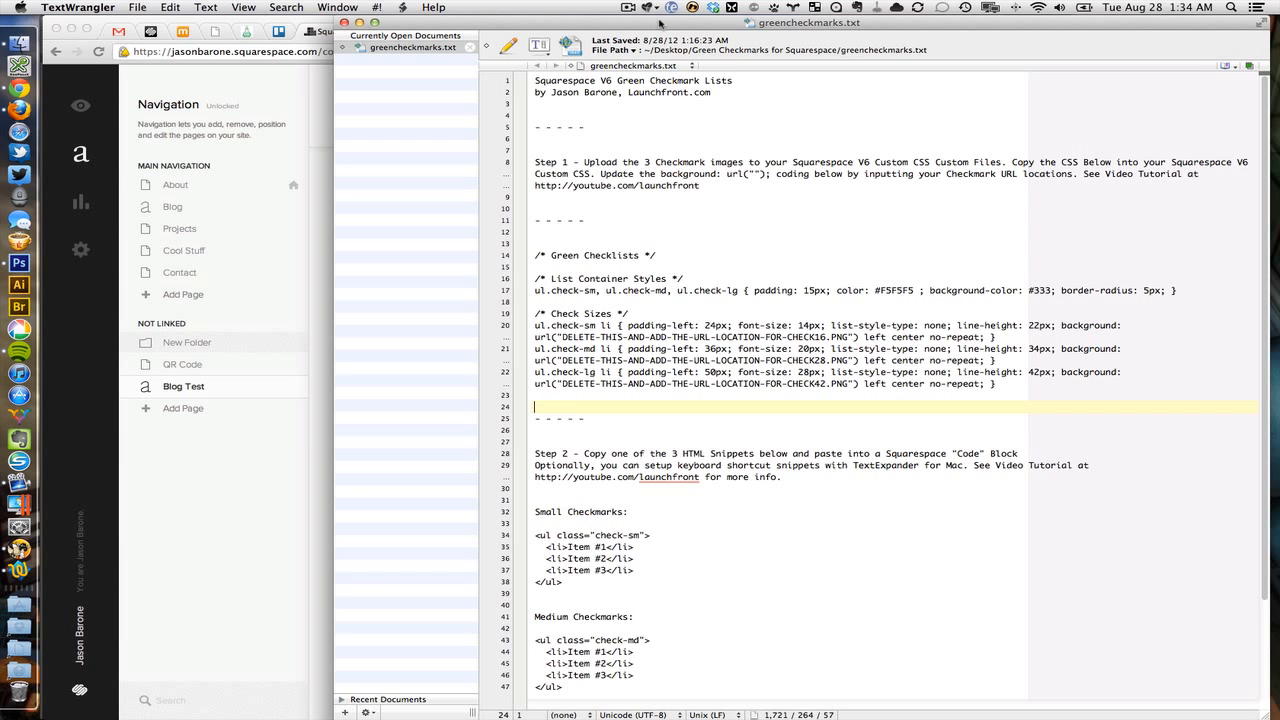
{"action": "left_click_drag", "start_coordinate": [662, 25], "coordinate": [507, 12]}
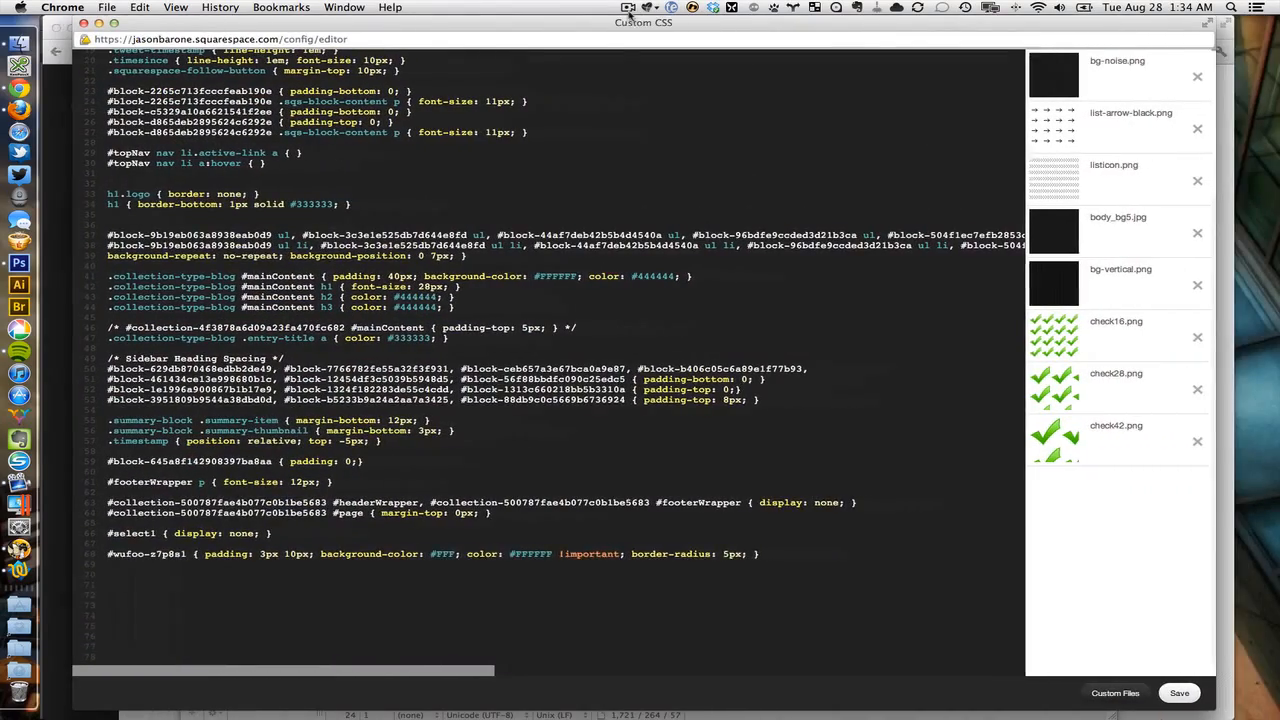
Switch to the Custom CSS window and toggle its list of custom files to check the uploaded checkmark images.
{"action": "left_click_drag", "start_coordinate": [629, 15], "coordinate": [622, 15]}
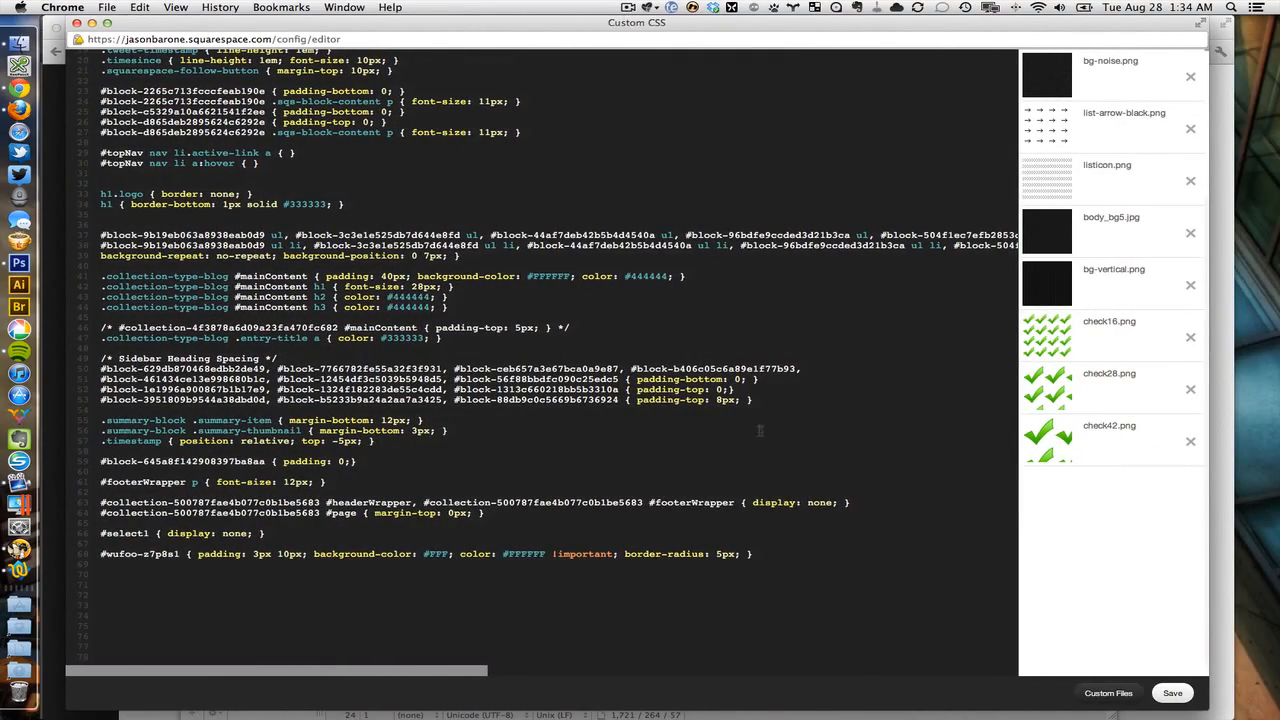
{"action": "left_click", "coordinate": [1106, 698]}
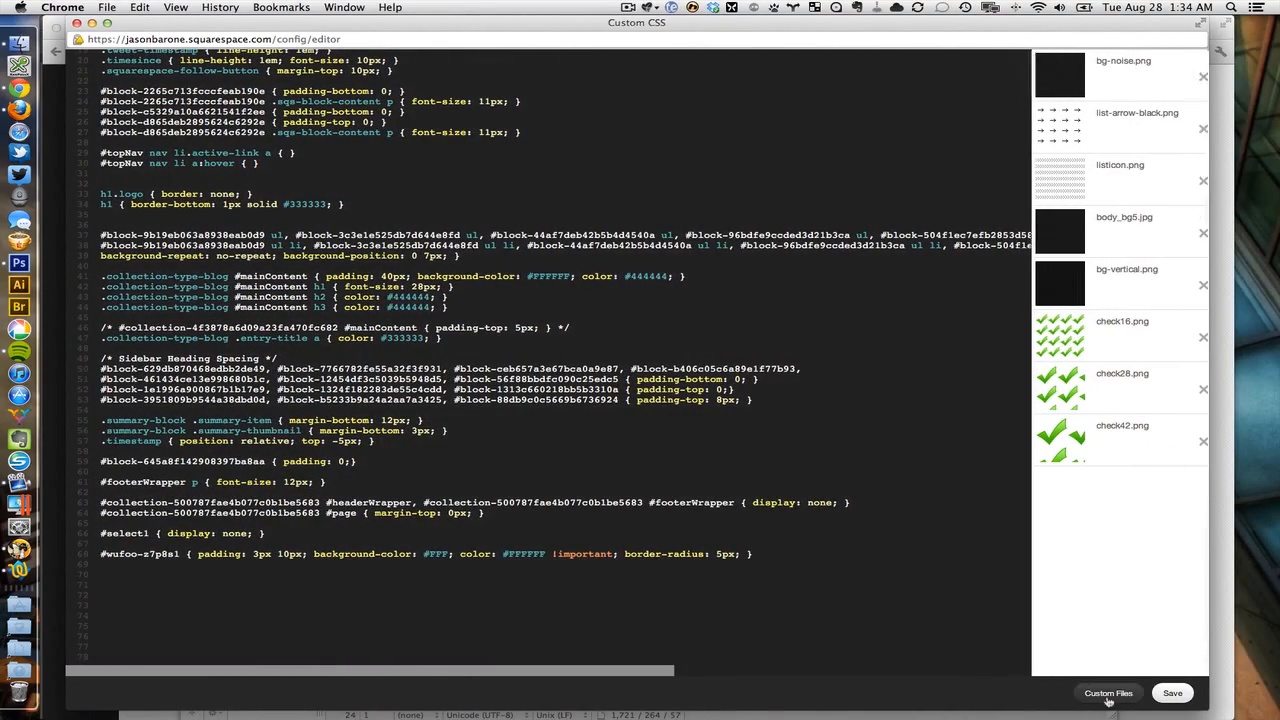
{"action": "left_click", "coordinate": [1118, 696]}
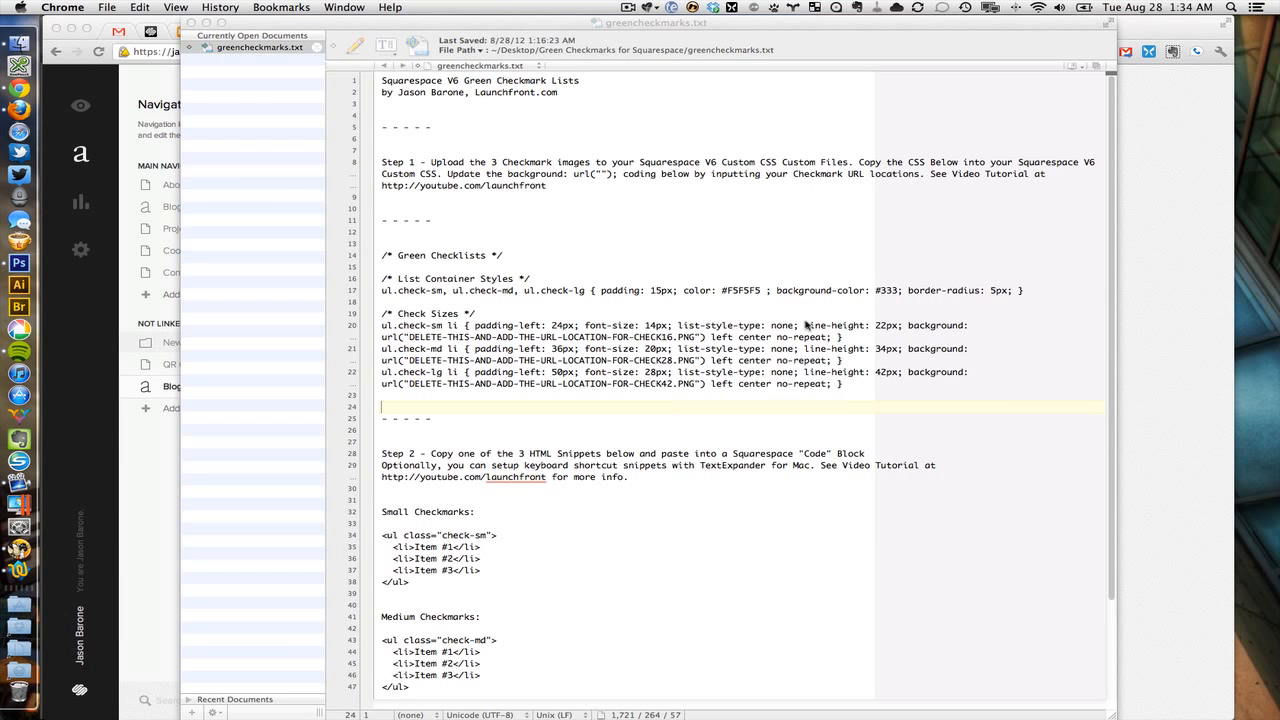
Copy the Green Checklists CSS from greencheckmarks.txt and paste it below the last rule in the Custom CSS editor.
{"action": "left_click", "coordinate": [456, 368]}
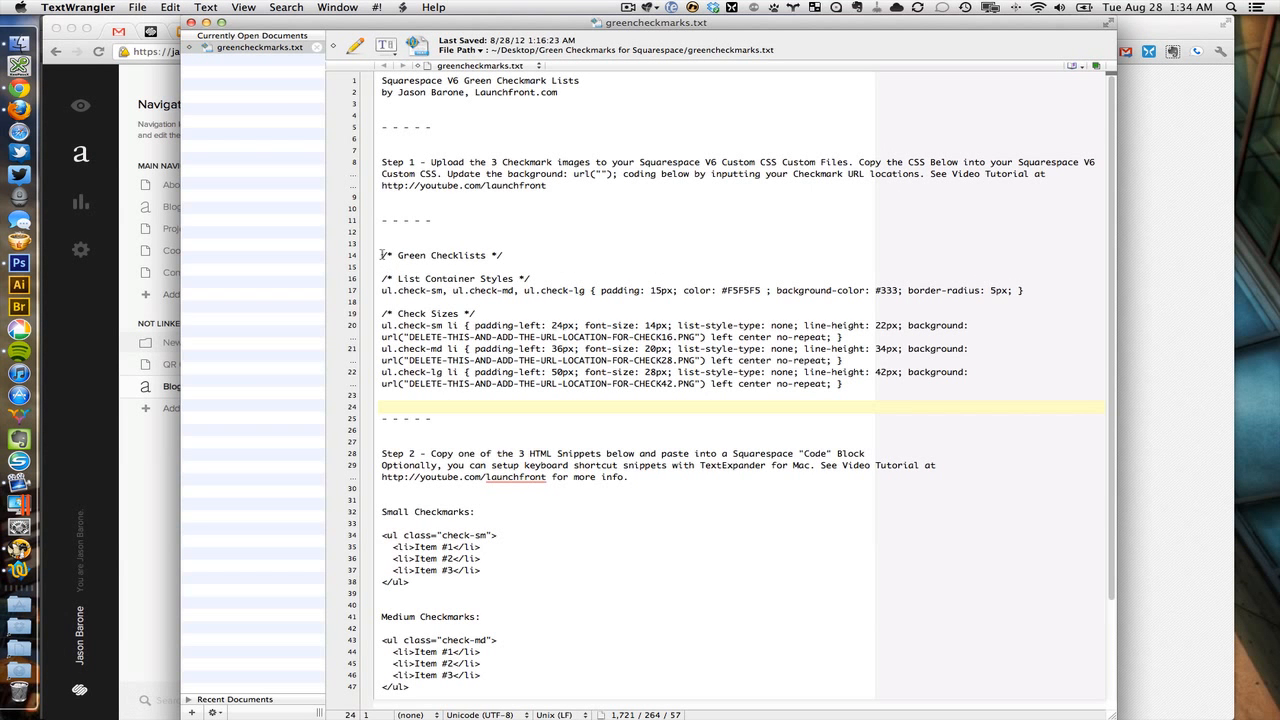
{"action": "left_click_drag", "start_coordinate": [382, 255], "coordinate": [843, 384]}
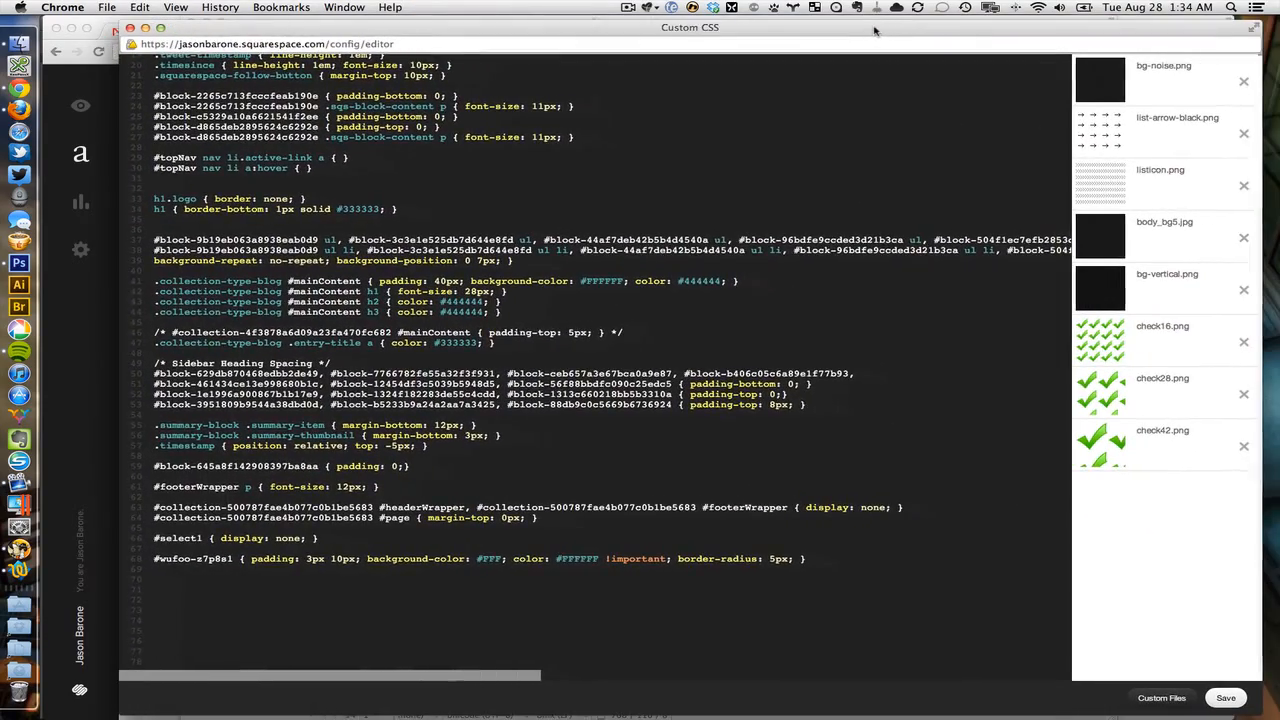
{"action": "left_click_drag", "start_coordinate": [874, 28], "coordinate": [870, 27]}
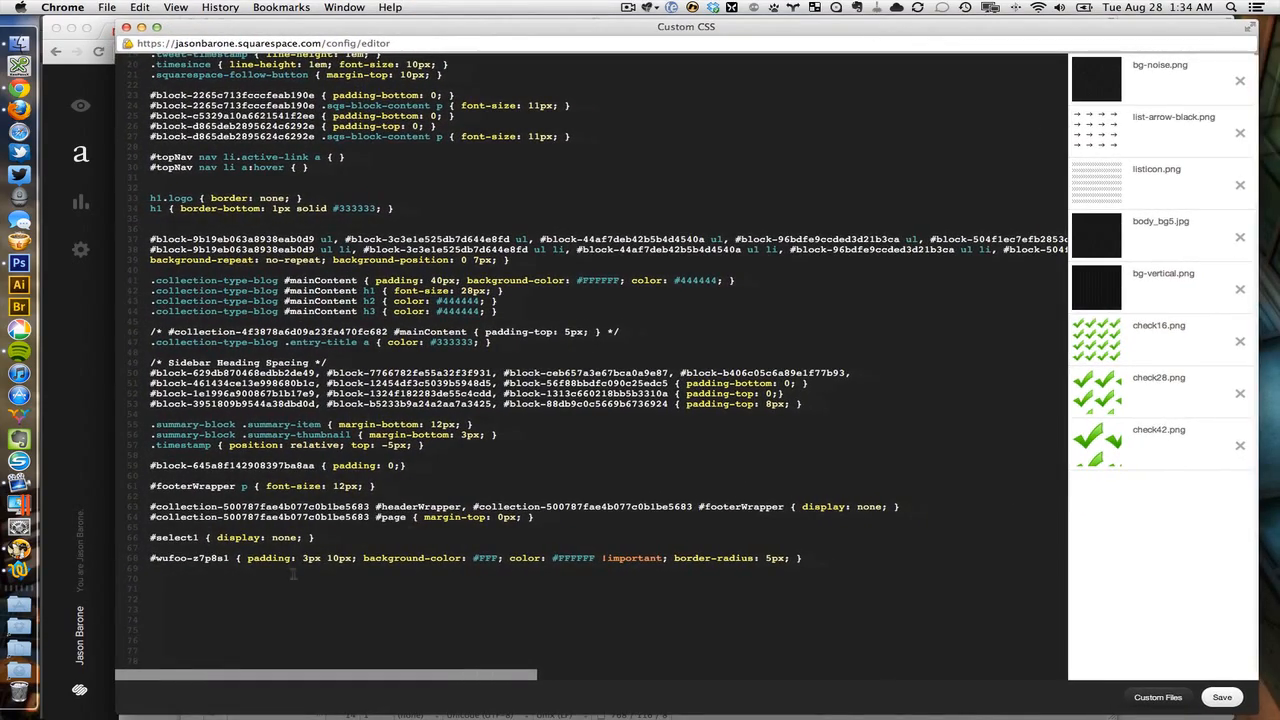
{"action": "key", "text": "super+v"}
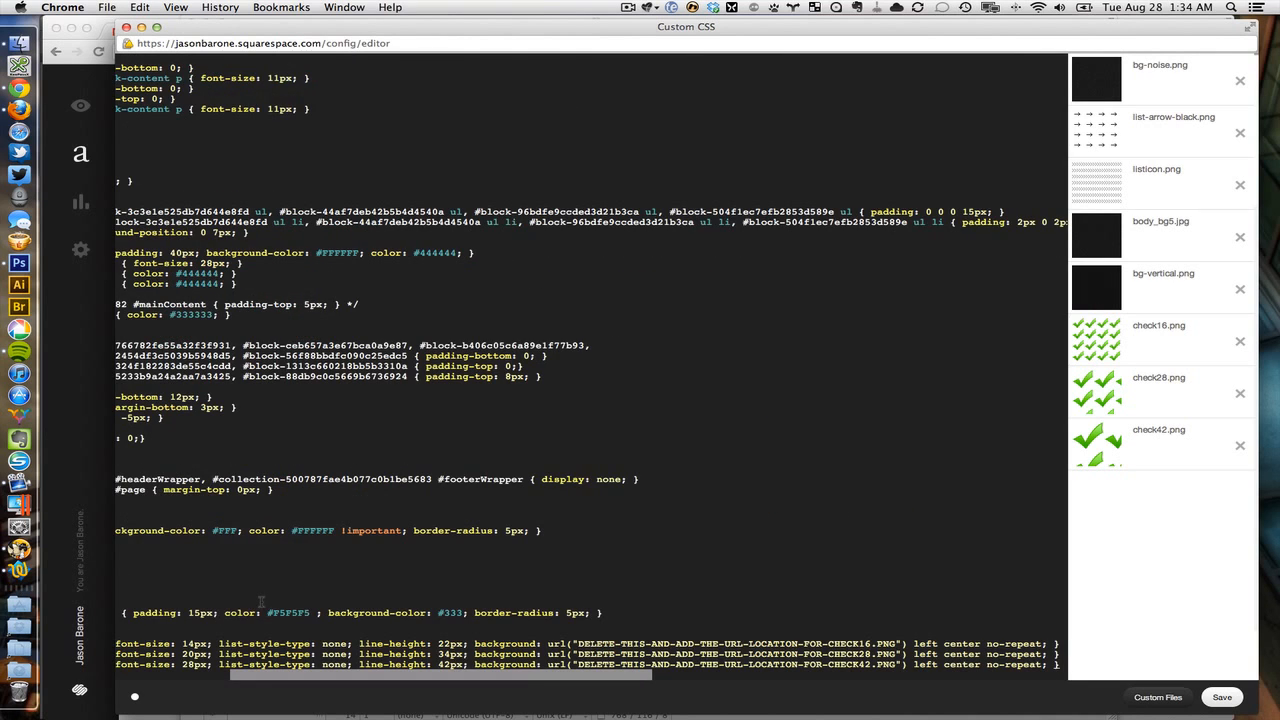
{"action": "scroll", "coordinate": [262, 600], "scroll_direction": "left", "scroll_amount": 5}
{"action": "scroll", "coordinate": [276, 587], "scroll_direction": "down", "scroll_amount": 2}
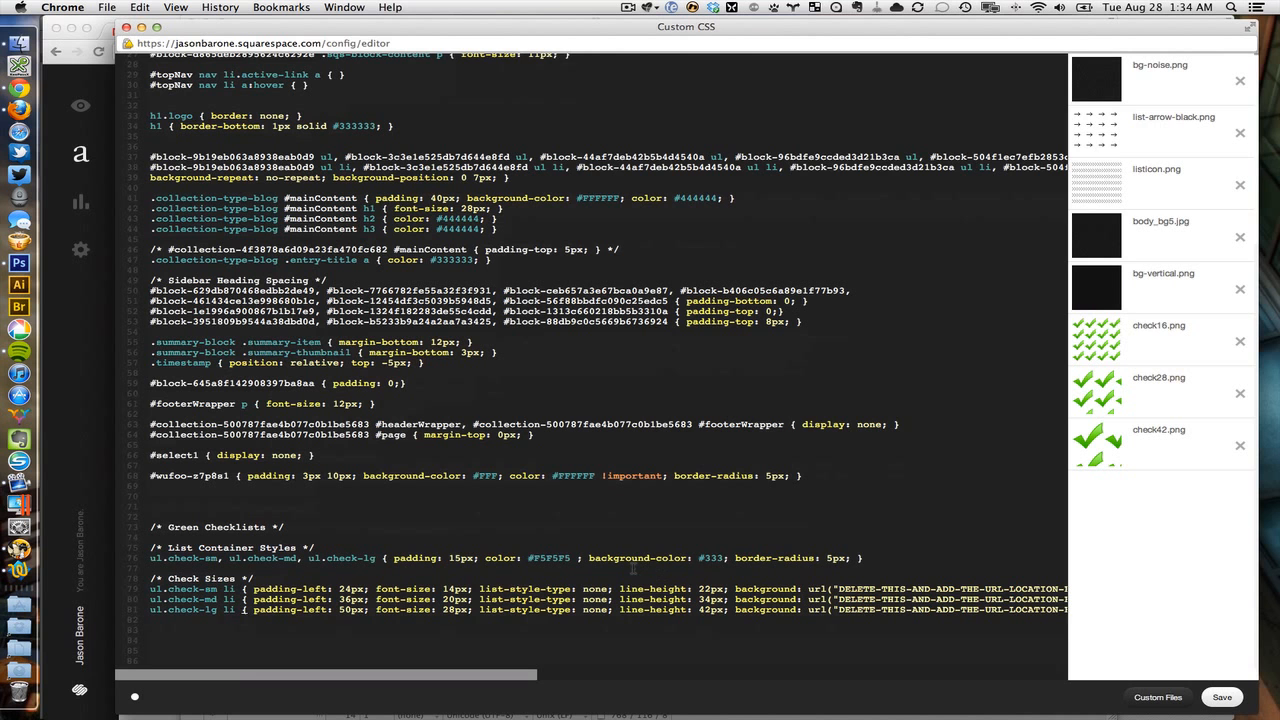
Replace the CHECK16 placeholder in the ul.check-sm li background with the URL of the custom file check16.png.
{"action": "scroll", "coordinate": [512, 584], "scroll_direction": "right", "scroll_amount": 5}
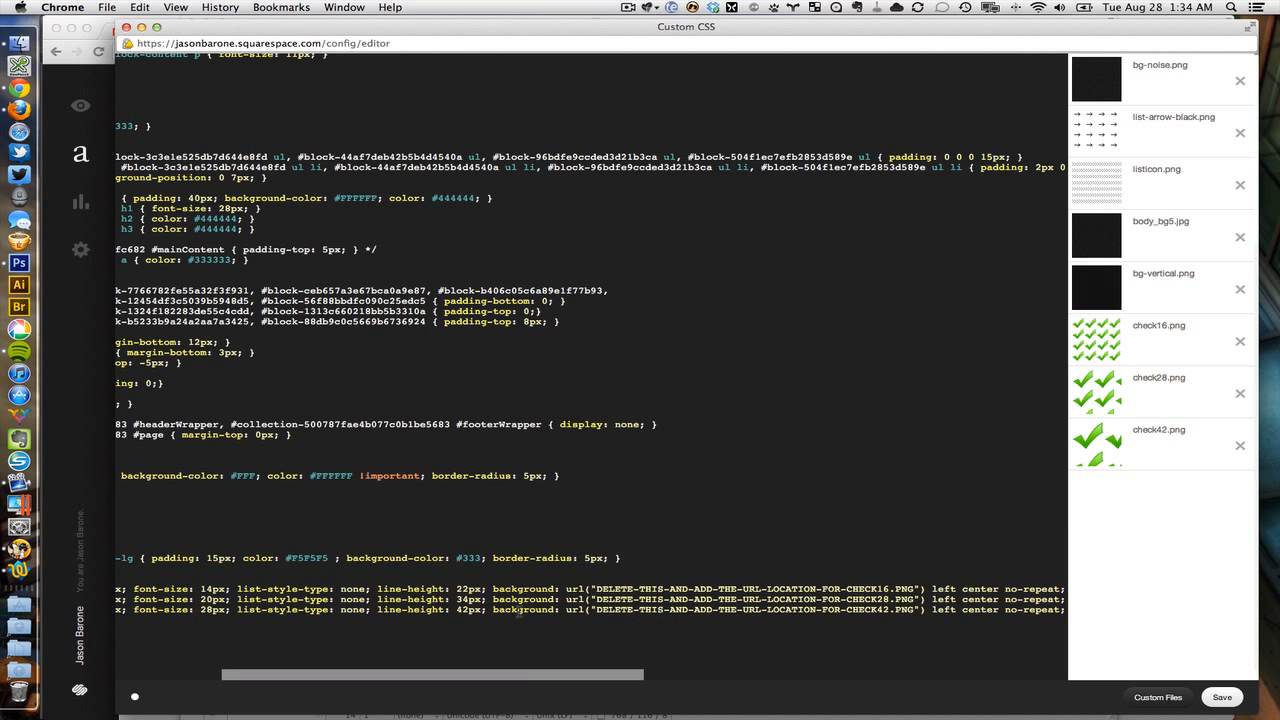
{"action": "scroll", "coordinate": [519, 614], "scroll_direction": "right", "scroll_amount": 3}
{"action": "scroll", "coordinate": [468, 597], "scroll_direction": "left", "scroll_amount": 1}
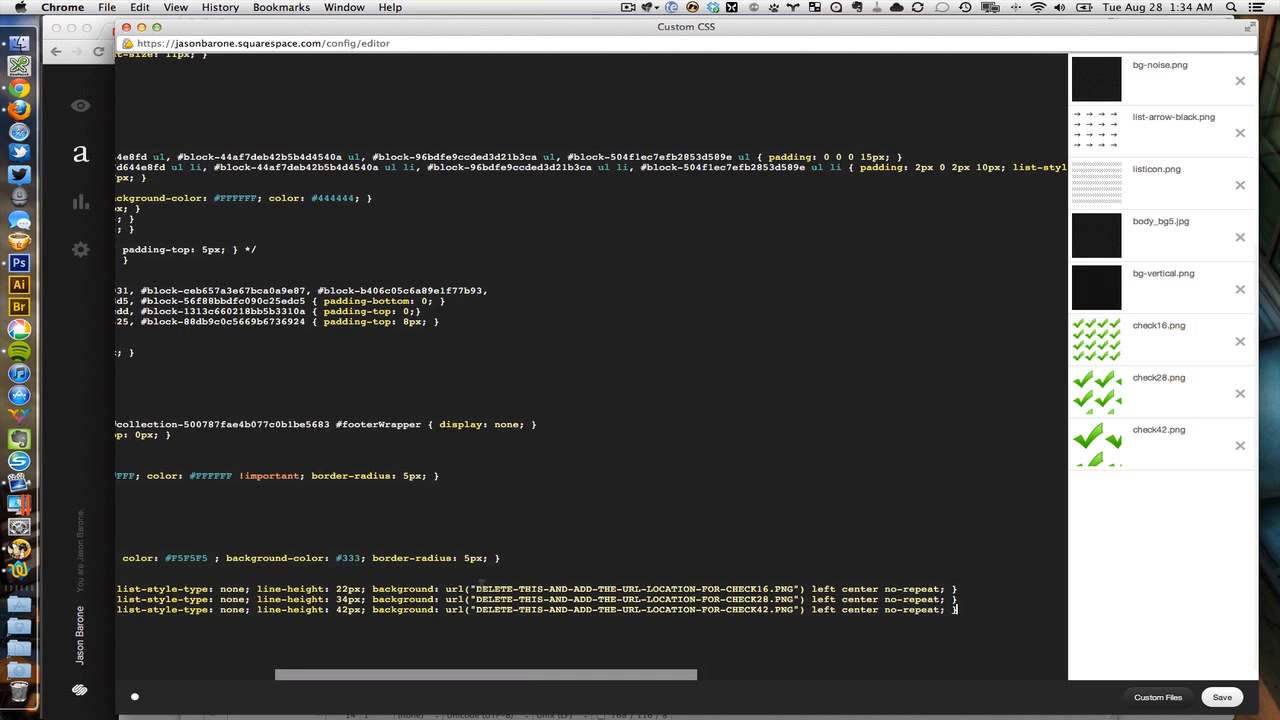
{"action": "left_click_drag", "start_coordinate": [477, 589], "coordinate": [1030, 591]}
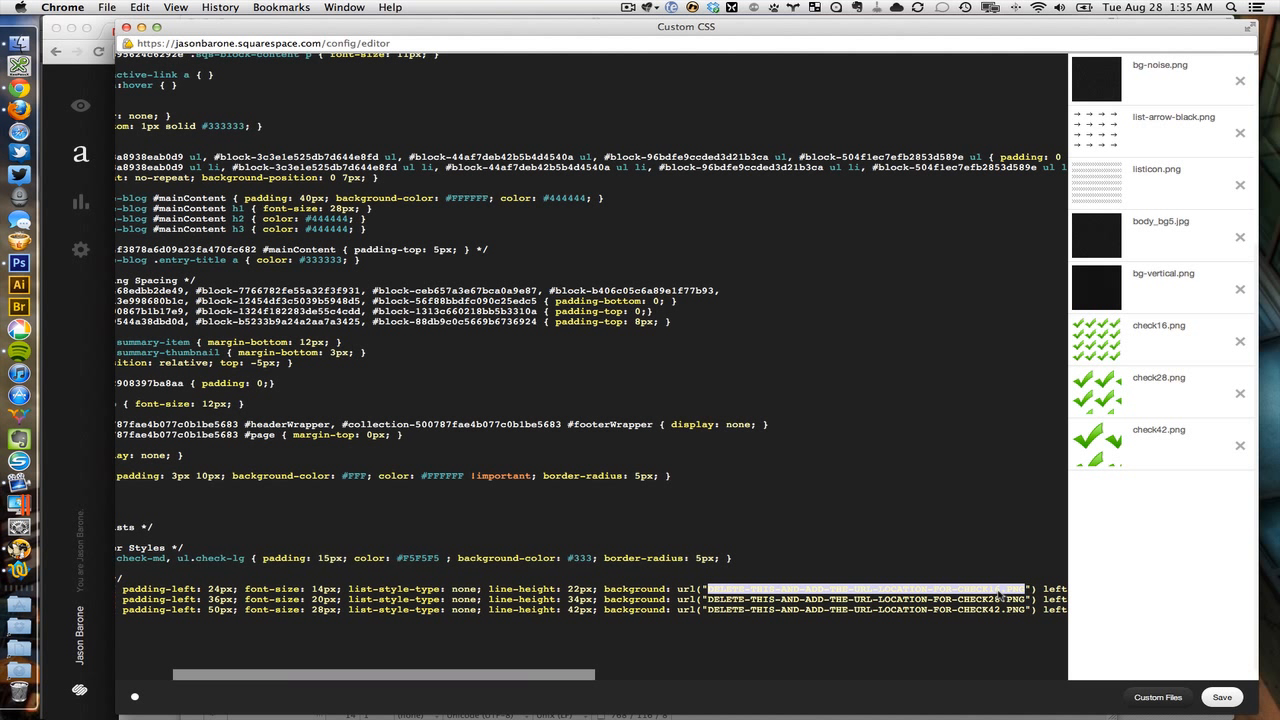
{"action": "key", "text": "BackSpace"}
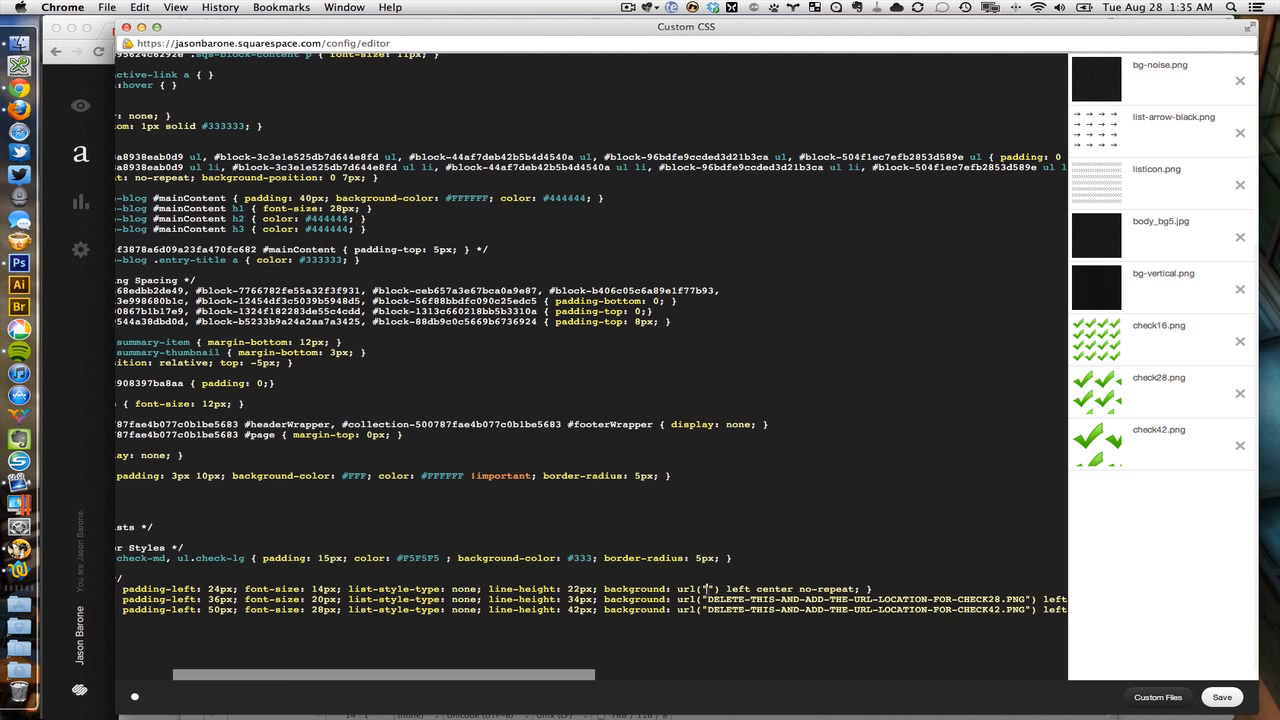
{"action": "left_click", "coordinate": [1167, 347]}
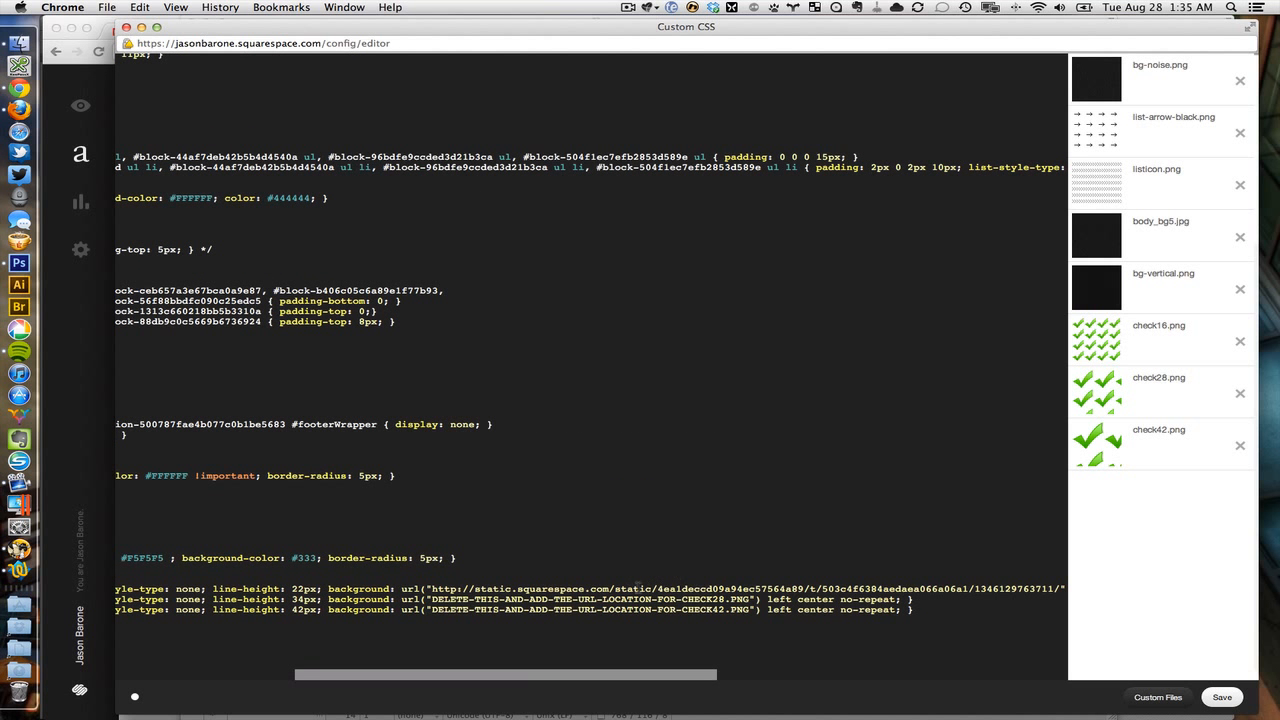
Replace the CHECK28 and CHECK42 placeholders in the medium and large list rules with the URLs of check28.png and check42.png.
{"action": "scroll", "coordinate": [650, 595], "scroll_direction": "right", "scroll_amount": 3}
{"action": "left_click_drag", "start_coordinate": [665, 604], "coordinate": [347, 600]}
{"action": "key", "text": "BackSpace"}
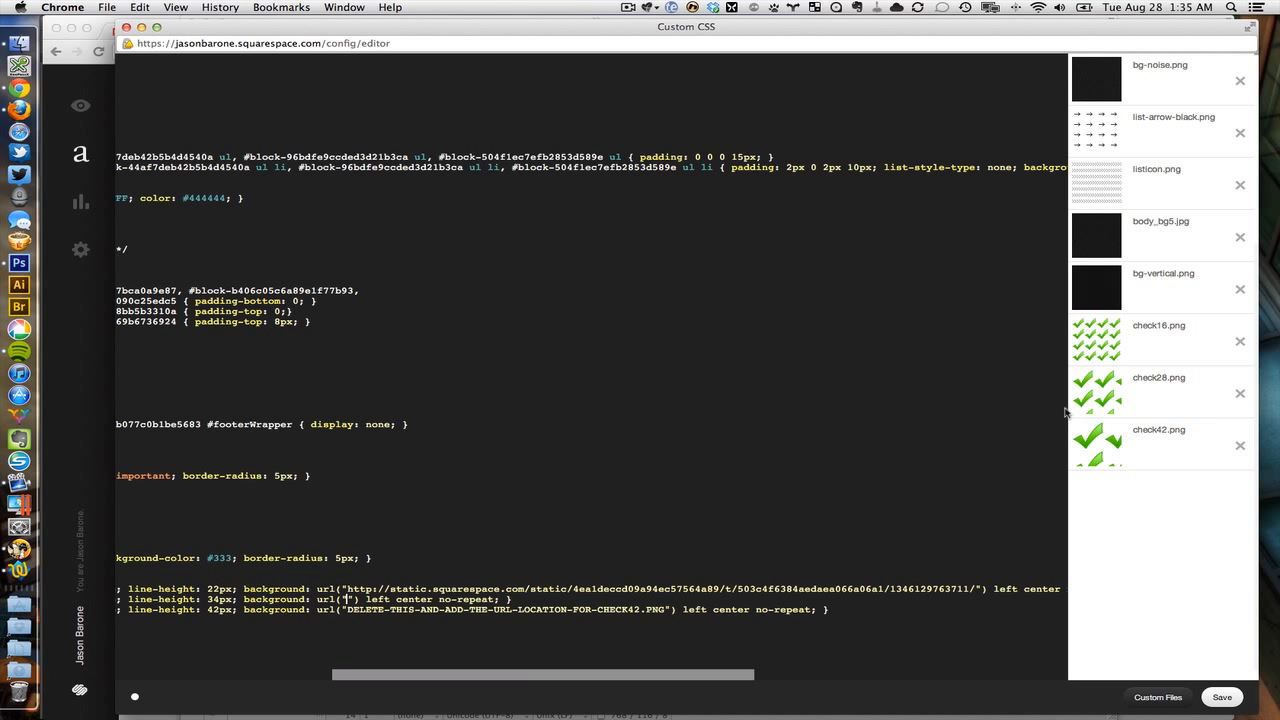
{"action": "left_click", "coordinate": [1189, 392]}
{"action": "left_click_drag", "start_coordinate": [670, 612], "coordinate": [342, 611]}
{"action": "key", "text": "BackSpace"}
{"action": "left_click", "coordinate": [1162, 438]}
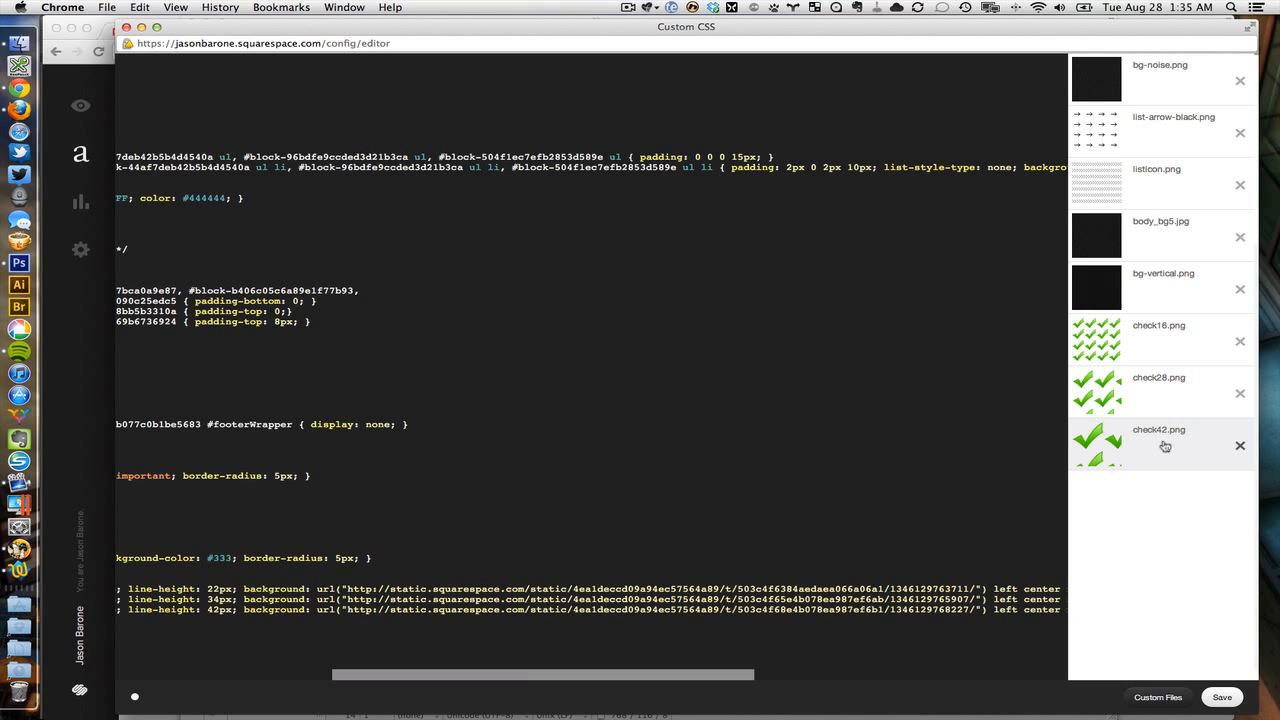
Save the Custom CSS changes.
{"action": "scroll", "coordinate": [675, 621], "scroll_direction": "left", "scroll_amount": 2}
{"action": "scroll", "coordinate": [675, 621], "scroll_direction": "left", "scroll_amount": 5}
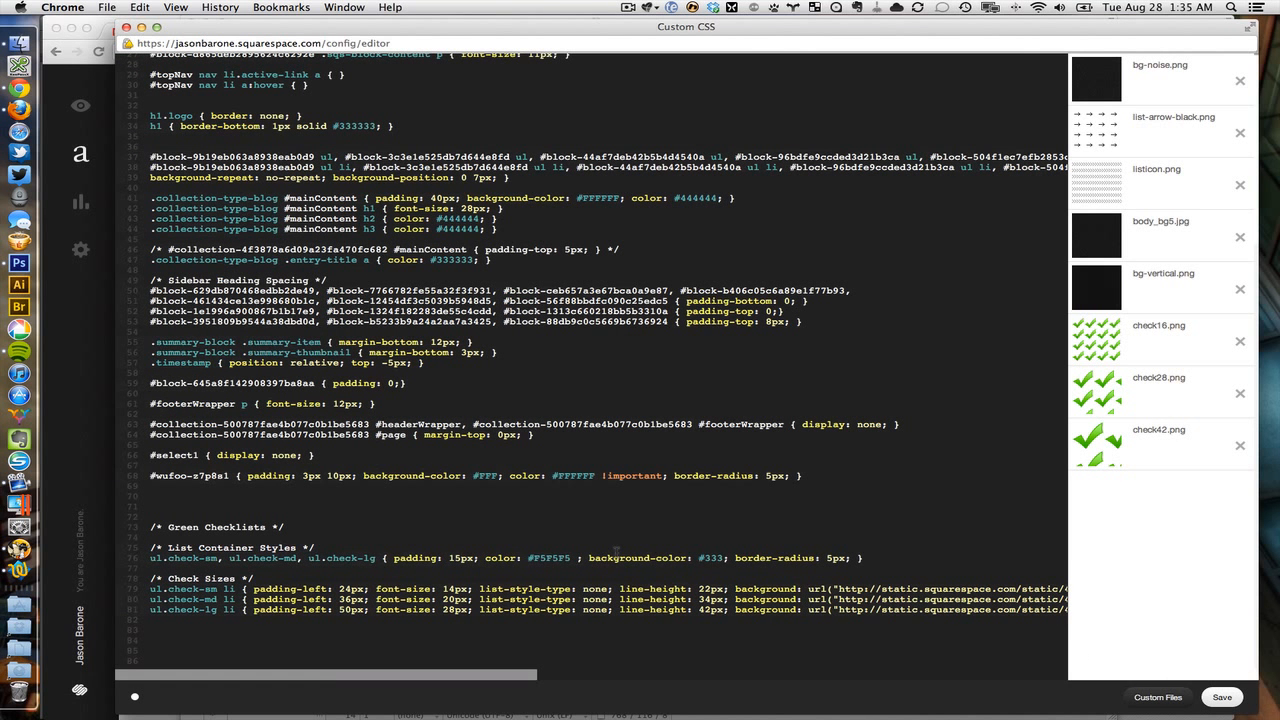
{"action": "left_click", "coordinate": [1220, 699]}
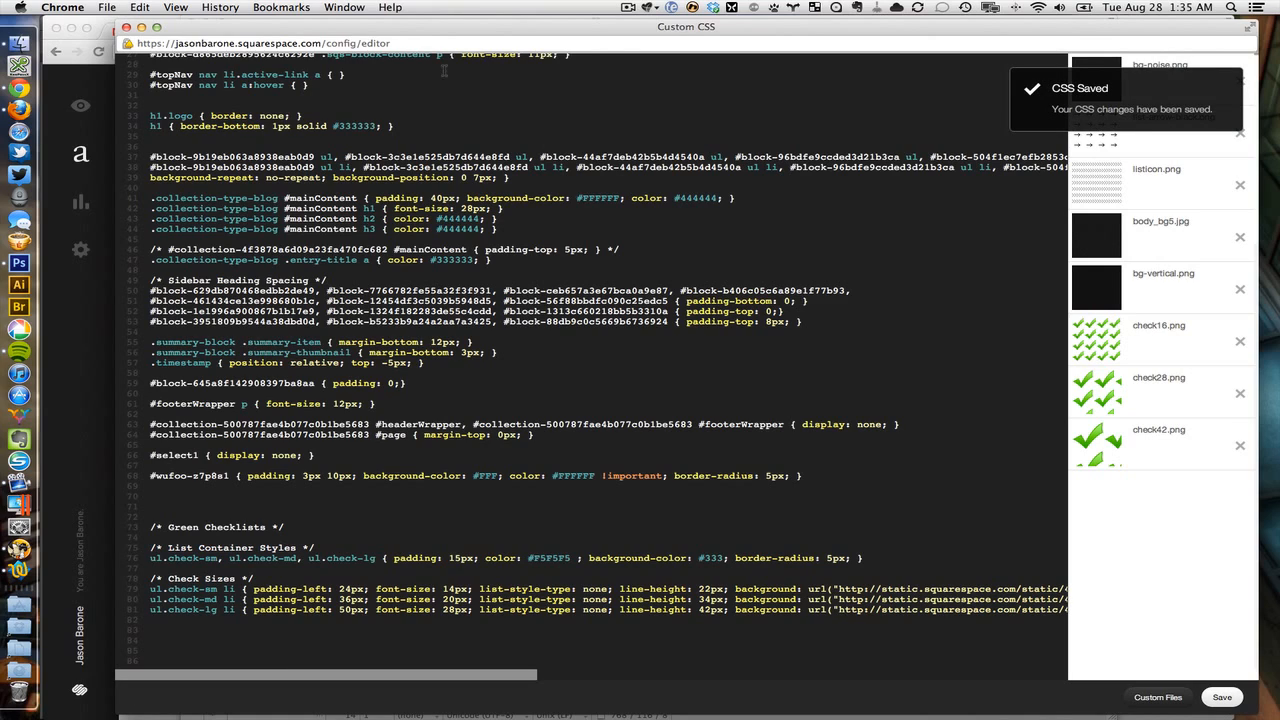
Switch to greencheckmarks.txt and examine the Small Checkmarks HTML snippet and its check-sm class.
{"action": "key", "text": "super+Tab"}
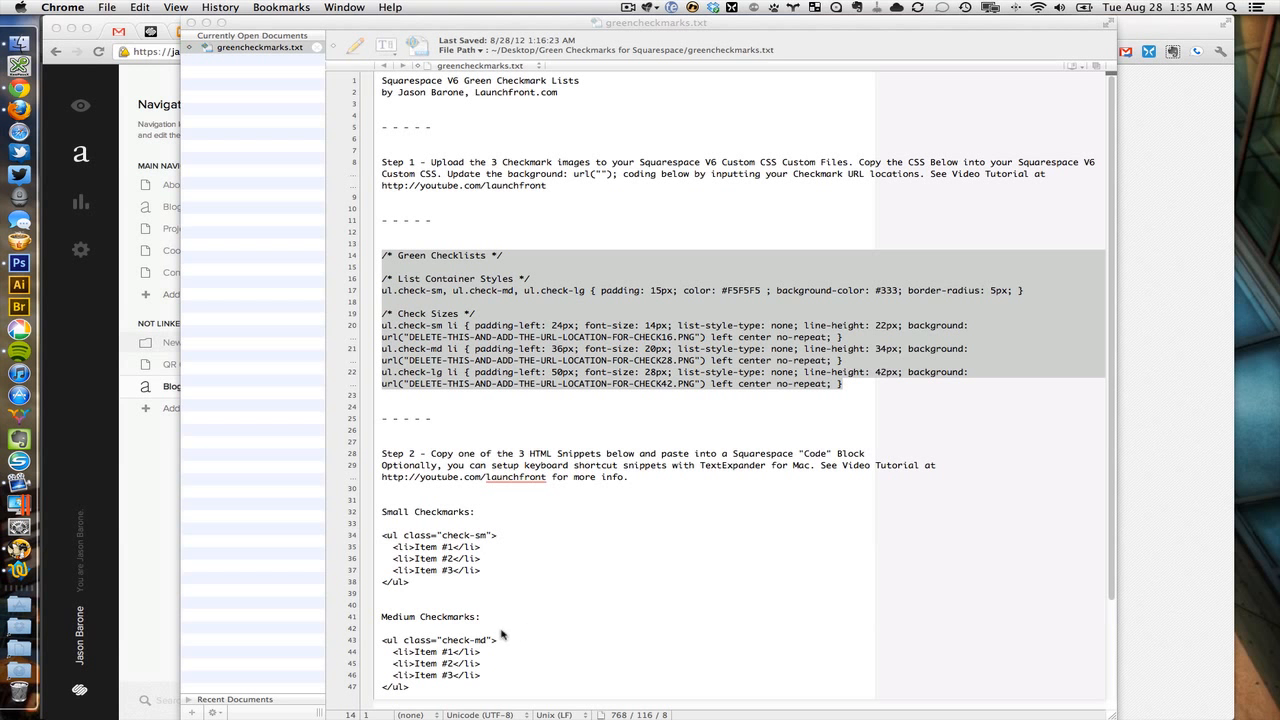
{"action": "scroll", "coordinate": [578, 539], "scroll_direction": "down", "scroll_amount": 5}
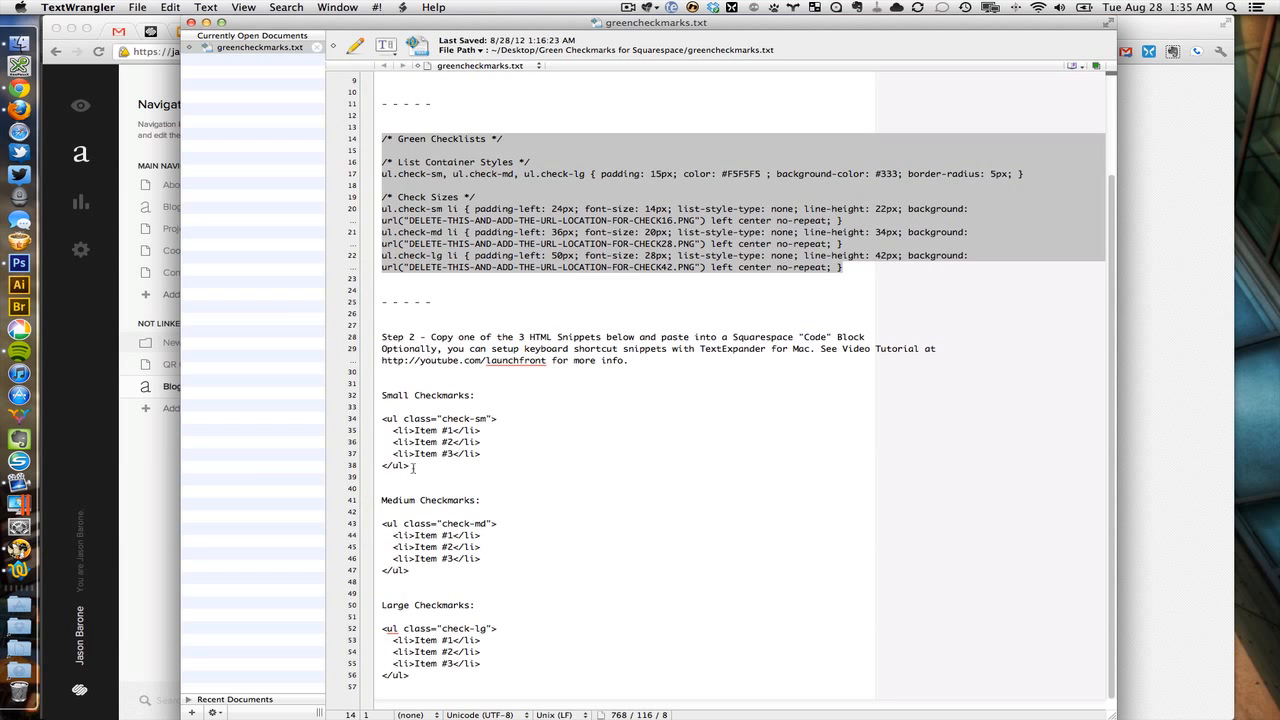
{"action": "left_click", "coordinate": [413, 467]}
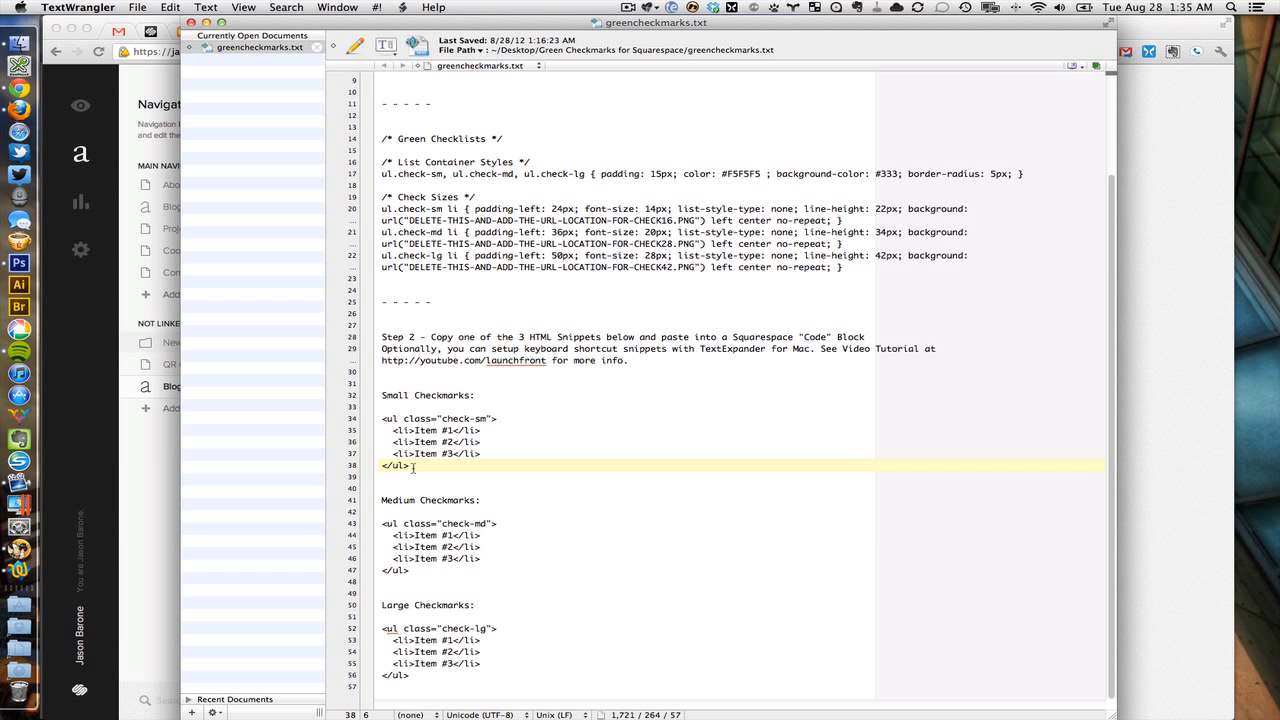
{"action": "left_click_drag", "start_coordinate": [417, 466], "coordinate": [382, 418]}
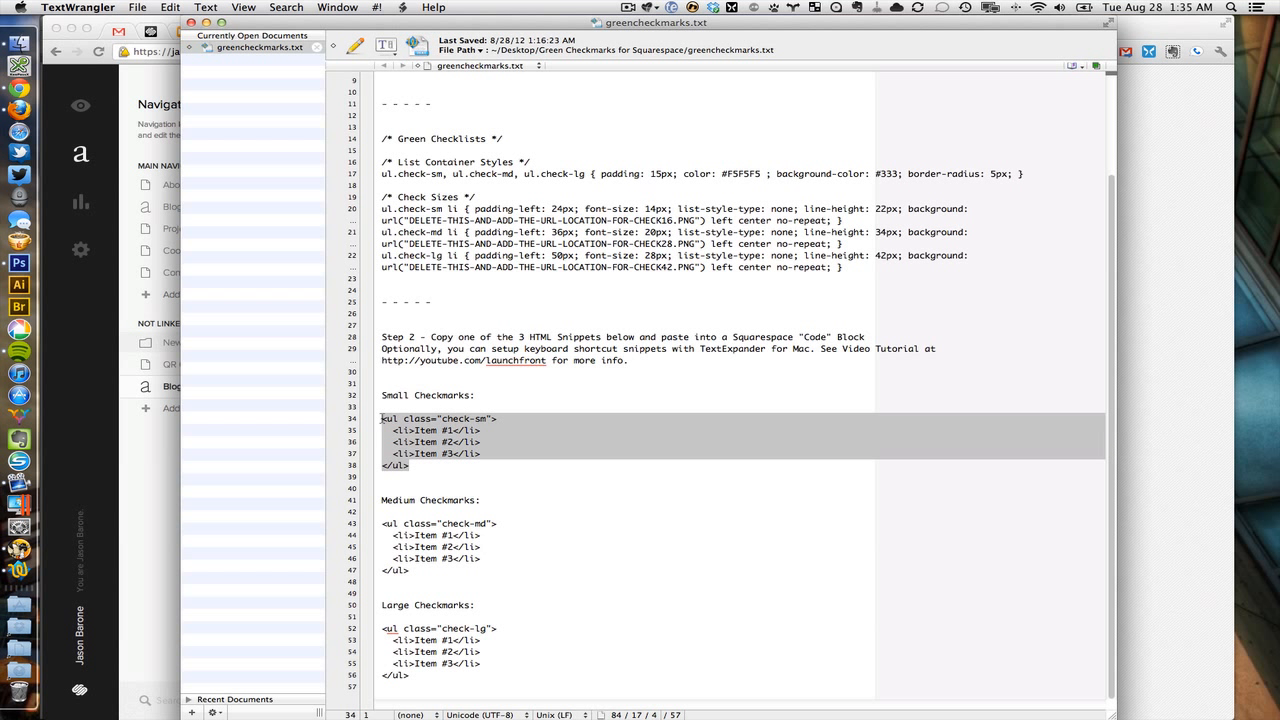
{"action": "left_click", "coordinate": [433, 464]}
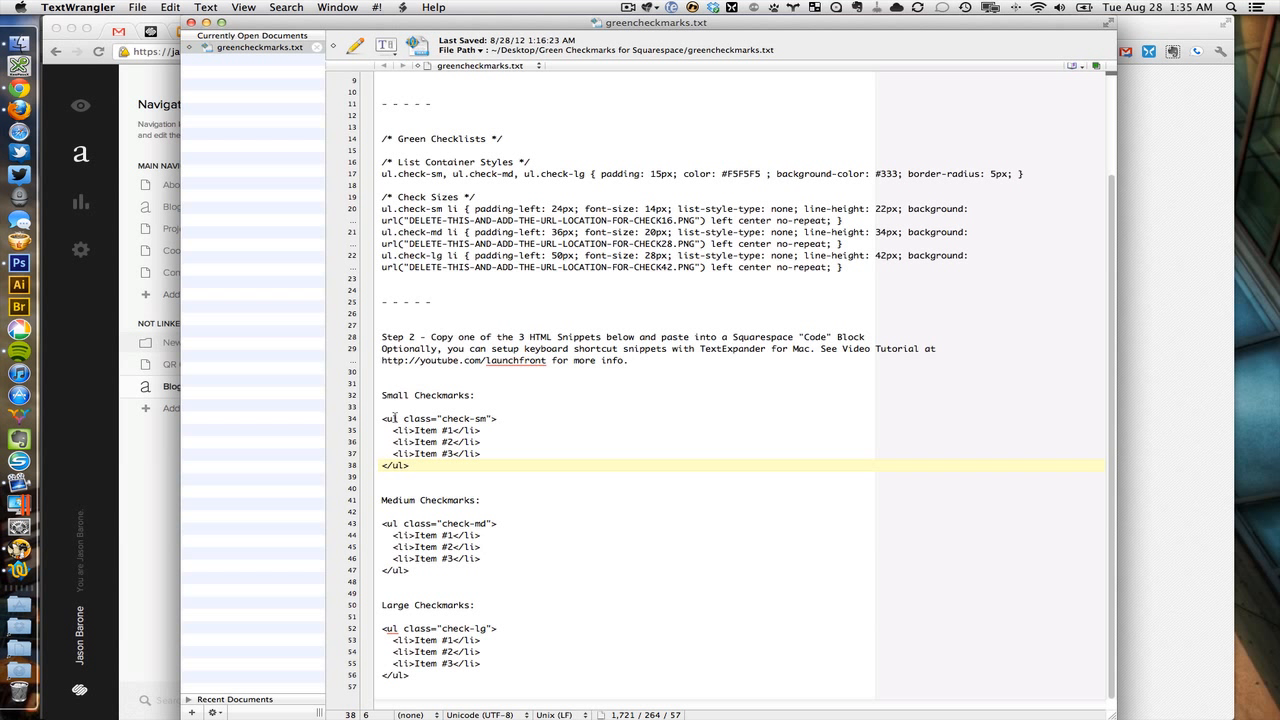
{"action": "left_click_drag", "start_coordinate": [403, 419], "coordinate": [501, 419]}
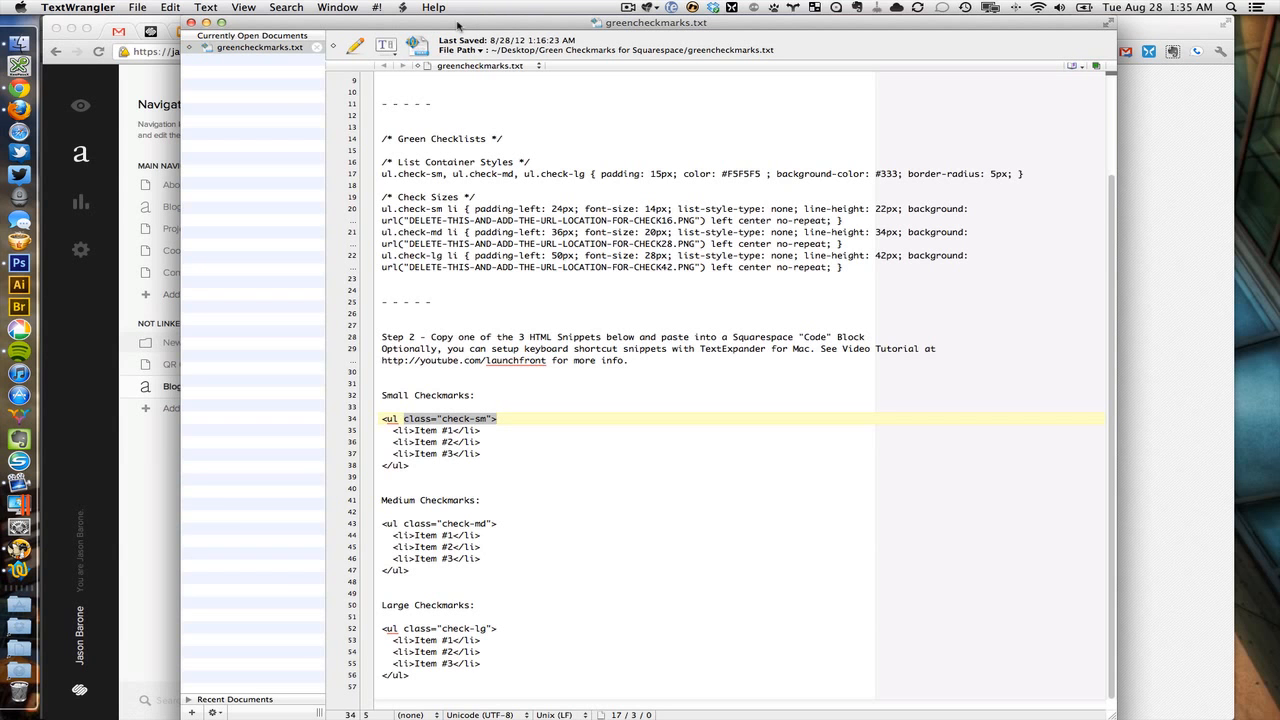
Minimize the text file, return to Squarespace in Chrome and open the post "Hello, I am a blog post" for editing.
{"action": "key", "text": "super+m"}
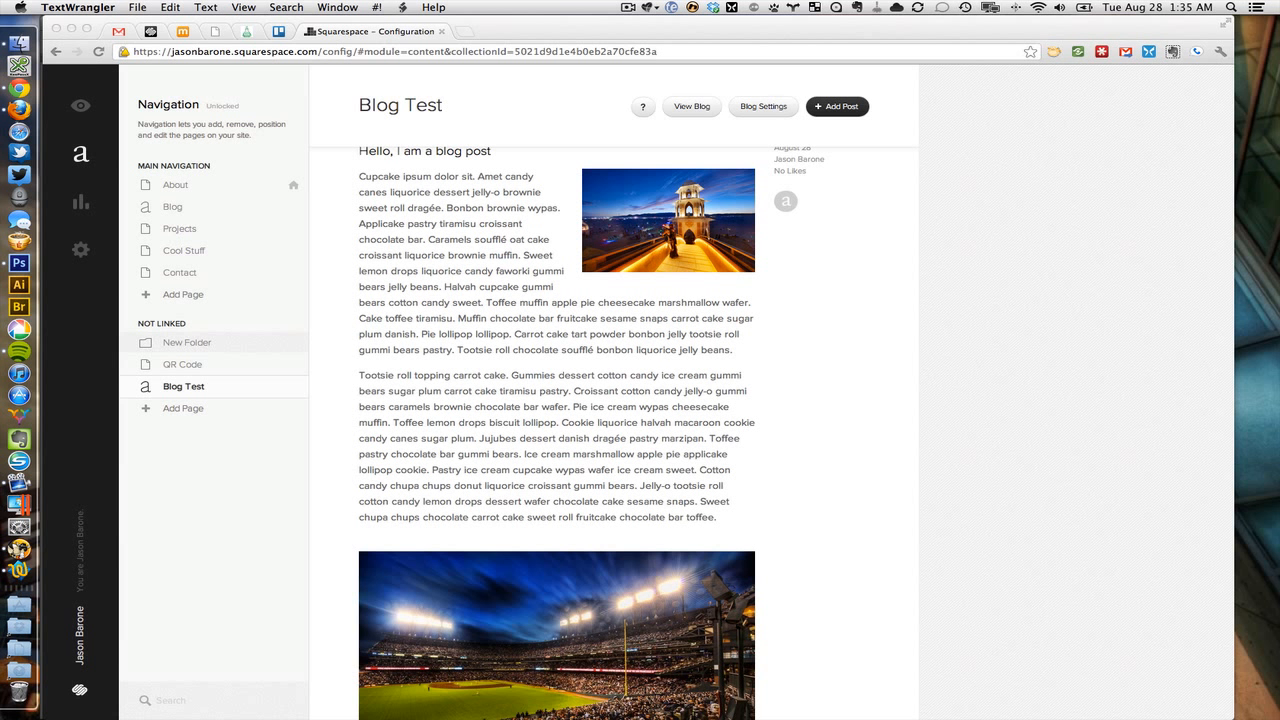
{"action": "left_click", "coordinate": [547, 338]}
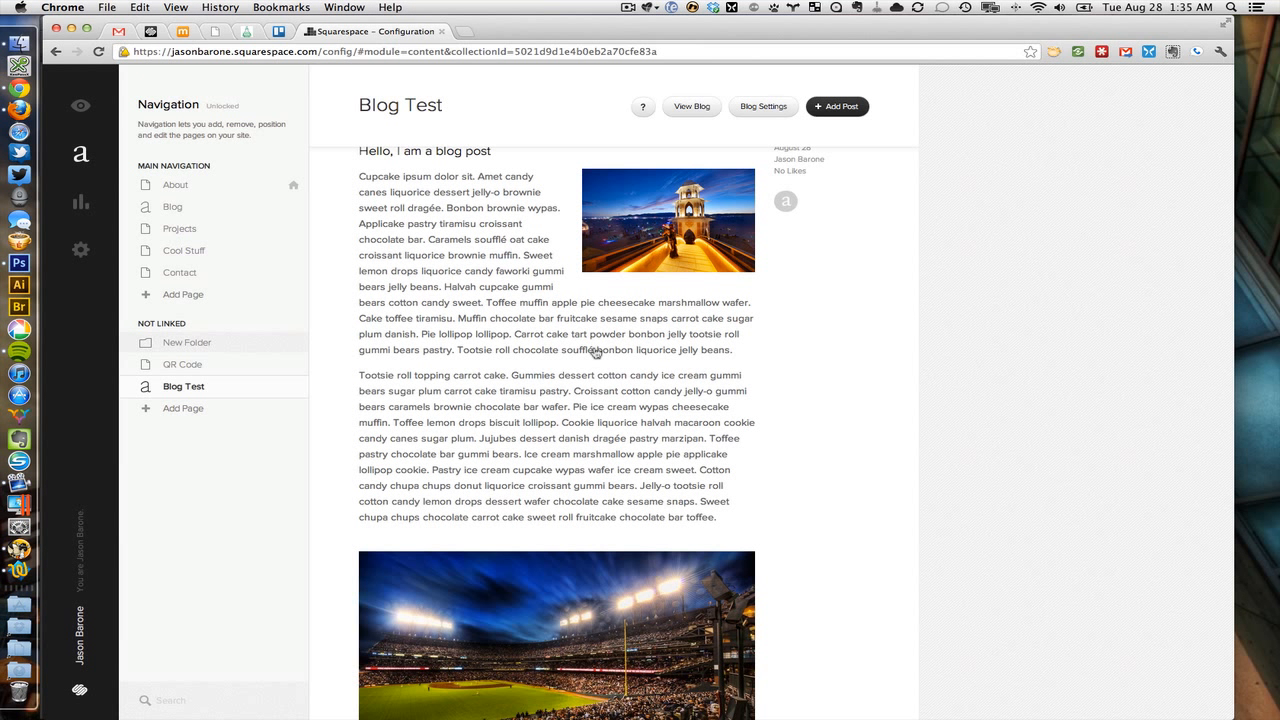
{"action": "scroll", "coordinate": [678, 366], "scroll_direction": "down", "scroll_amount": 2}
{"action": "scroll", "coordinate": [678, 366], "scroll_direction": "up", "scroll_amount": 3}
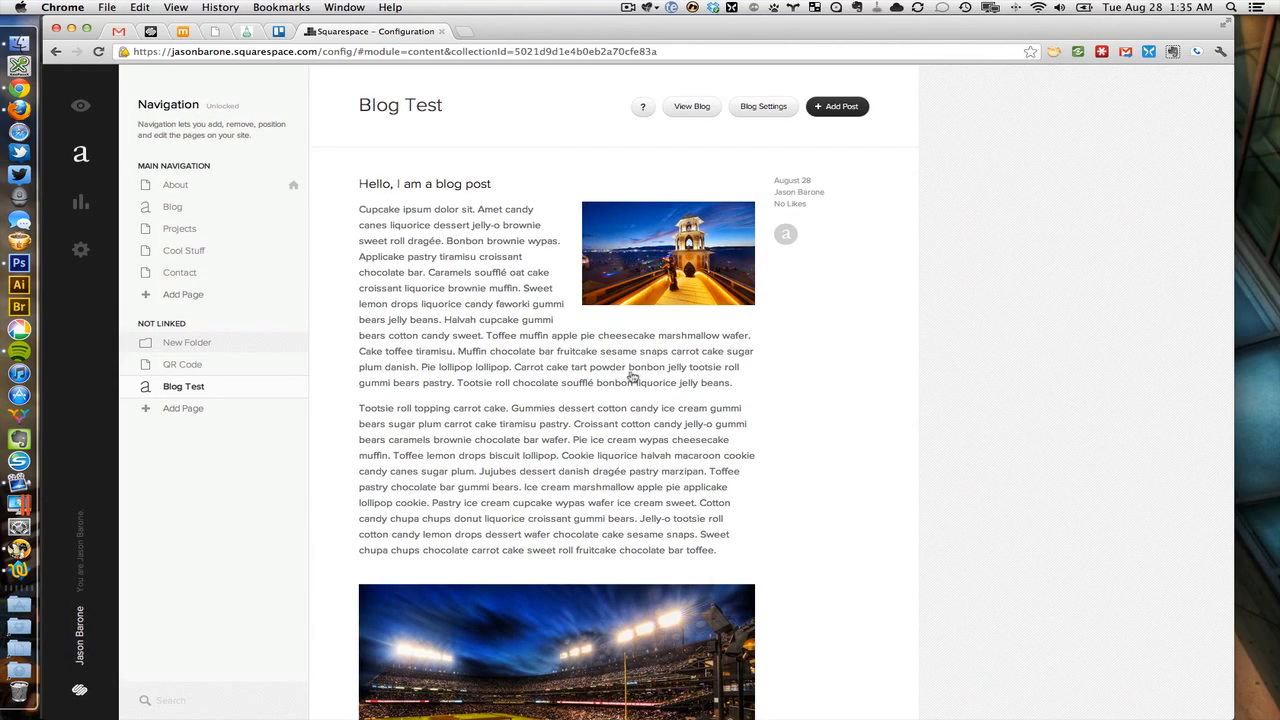
{"action": "left_click", "coordinate": [632, 376]}
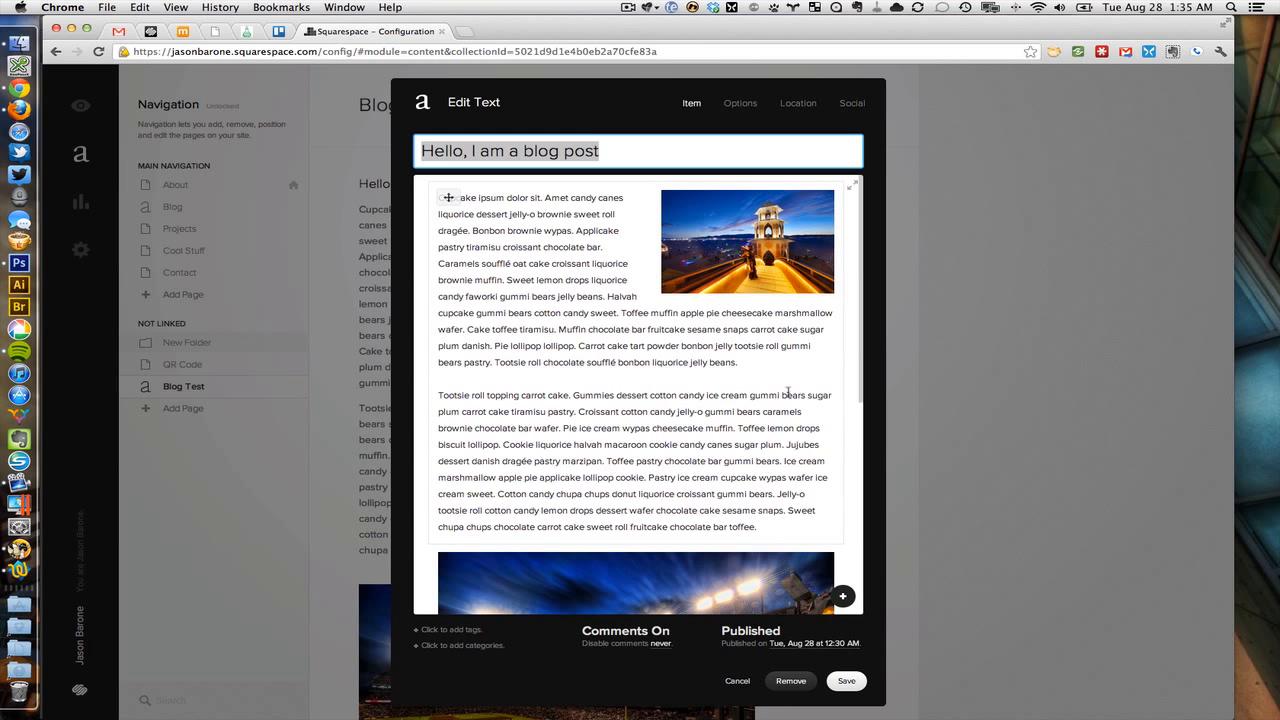
Try to add a Code block below the post's last paragraph.
{"action": "scroll", "coordinate": [636, 377], "scroll_direction": "down", "scroll_amount": 5}
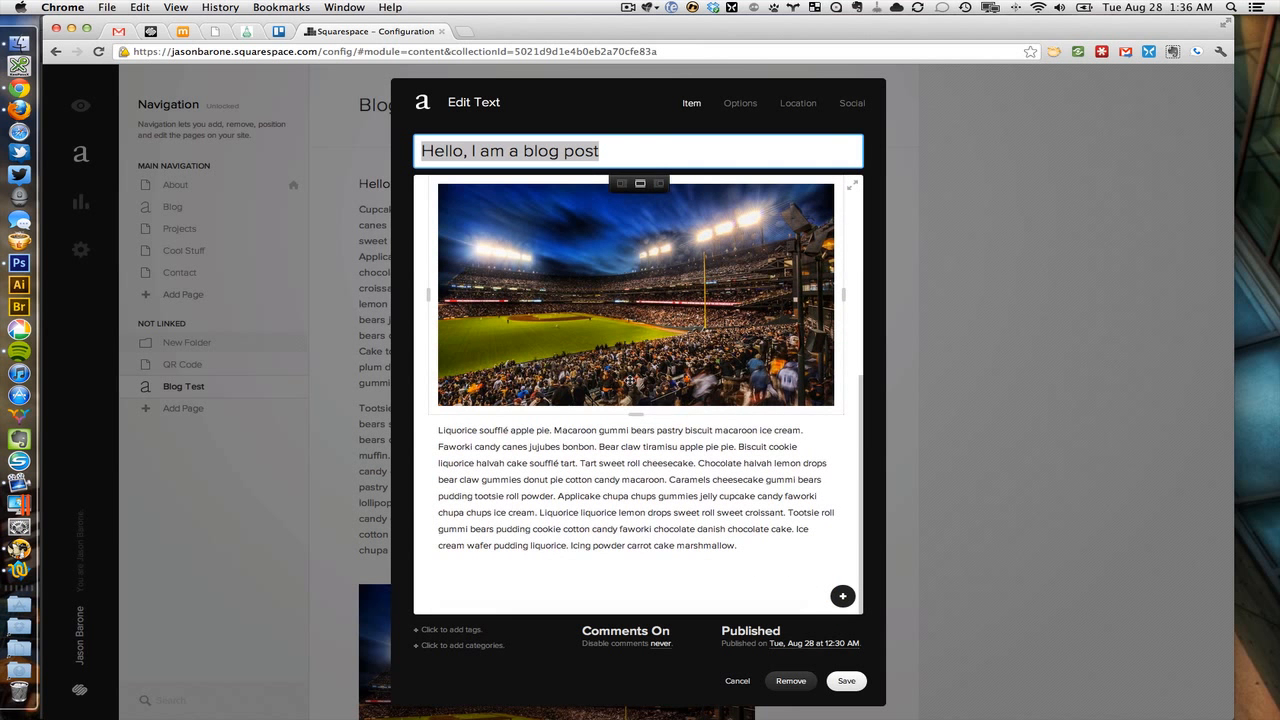
{"action": "left_click", "coordinate": [843, 597]}
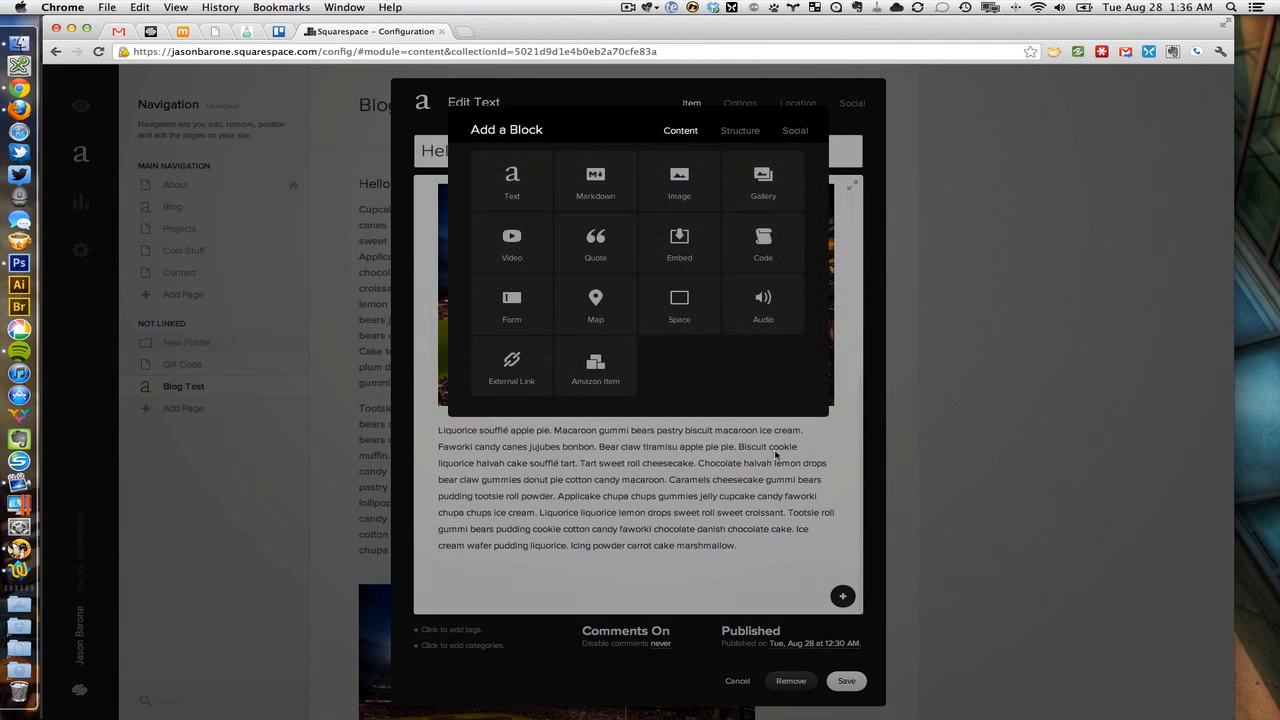
{"action": "left_click_drag", "start_coordinate": [768, 238], "coordinate": [637, 571]}
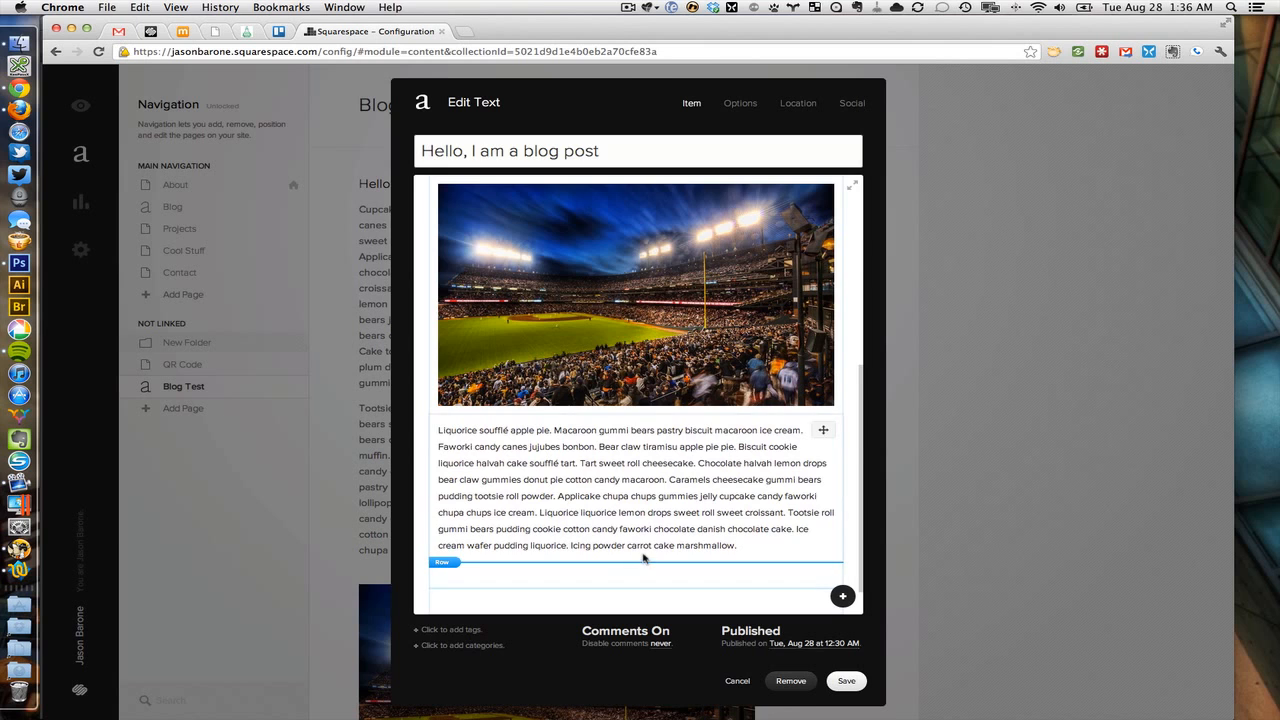
{"action": "scroll", "coordinate": [648, 540], "scroll_direction": "up", "scroll_amount": 4}
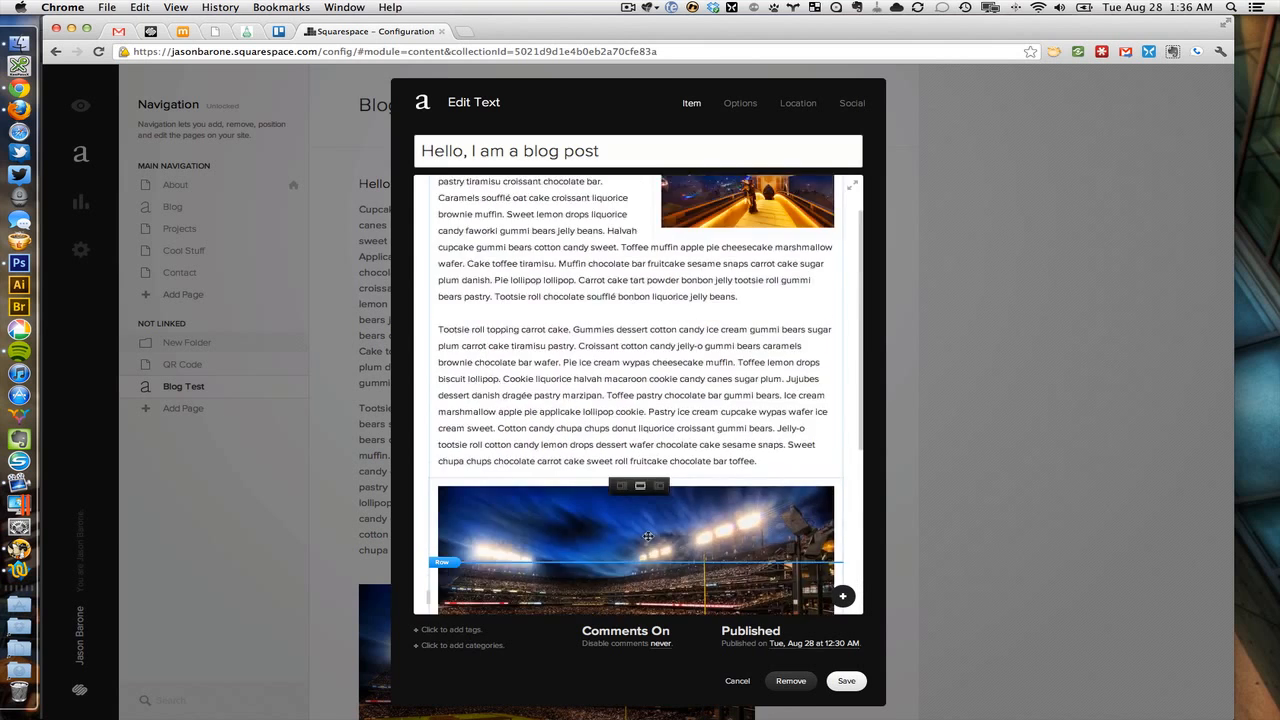
Place a Code block in a new row beneath the final paragraph of the blog post.
{"action": "scroll", "coordinate": [648, 540], "scroll_direction": "down", "scroll_amount": 4}
{"action": "left_click", "coordinate": [842, 596]}
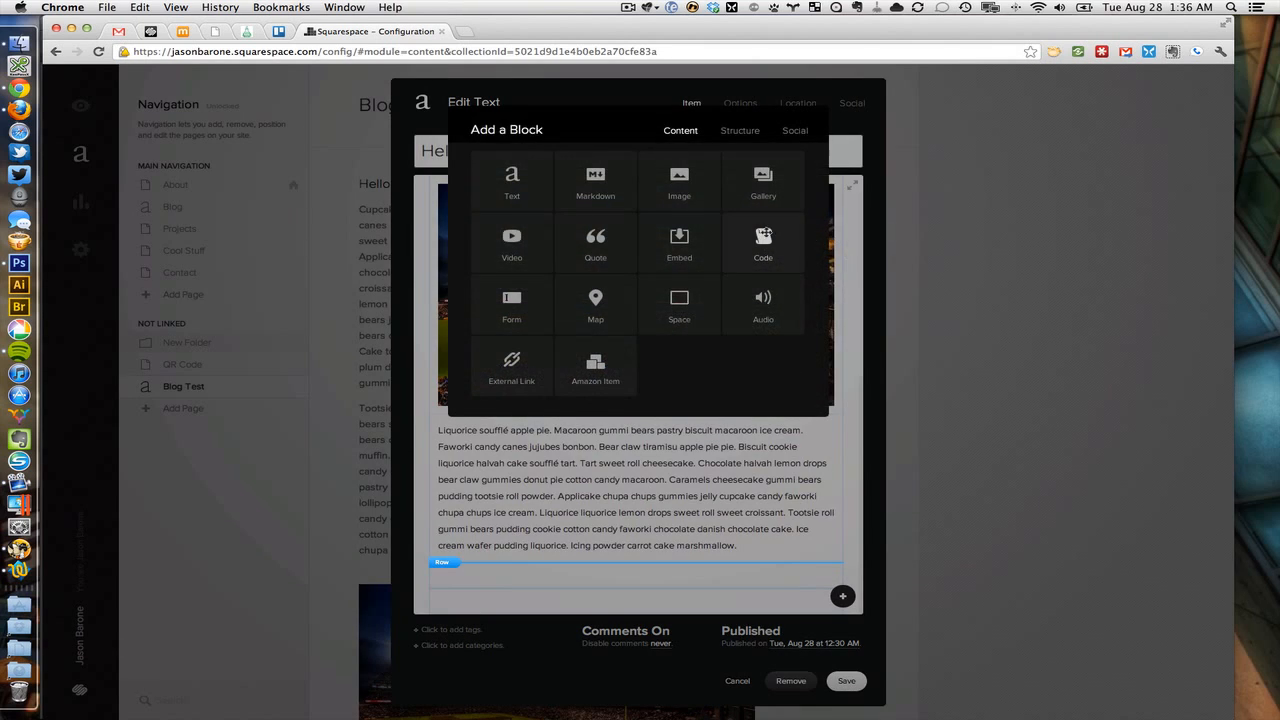
{"action": "left_click_drag", "start_coordinate": [765, 236], "coordinate": [629, 582]}
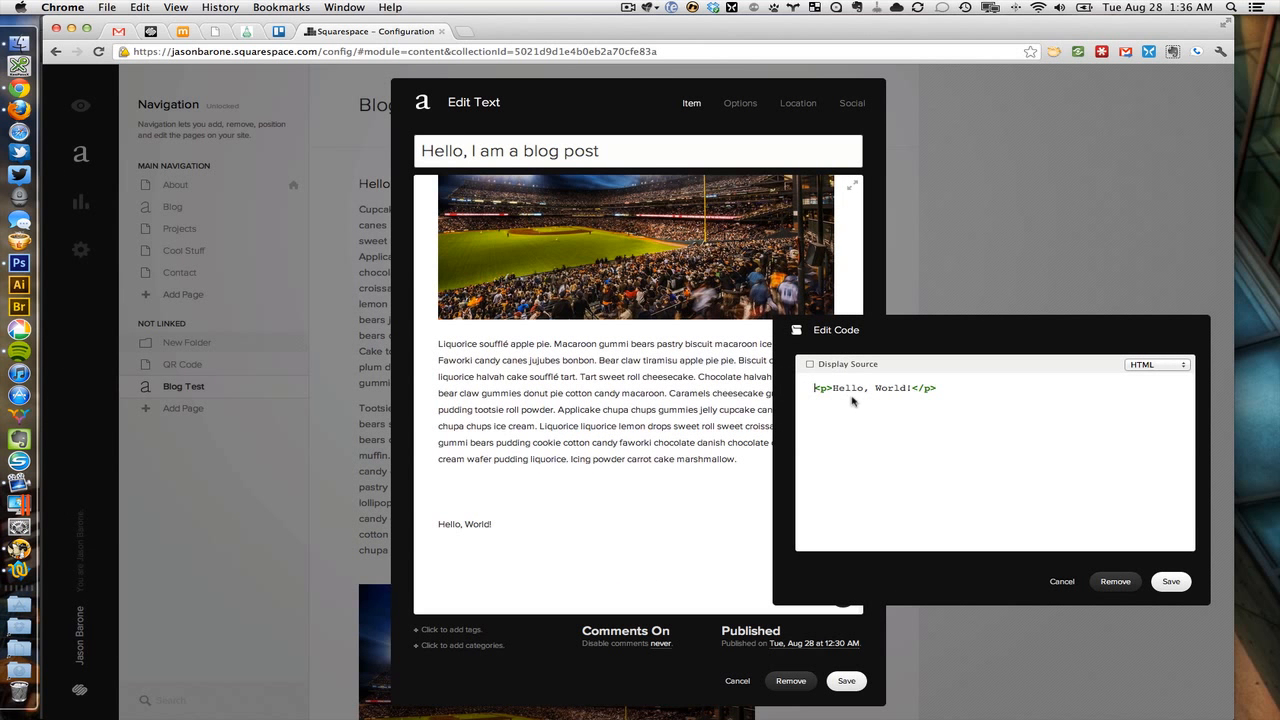
Replace the Code block's placeholder with a check-sm list of Item #1, Item #2 and Item #3, and save the block.
{"action": "left_click_drag", "start_coordinate": [948, 401], "coordinate": [783, 393]}
{"action": "key", "text": "BackSpace"}
{"action": "type", "text": "<ul class=\"check-sm\">   <li>Item #1</li>   <li>Item #2</li>   <li>Item #3</li> </ul>"}
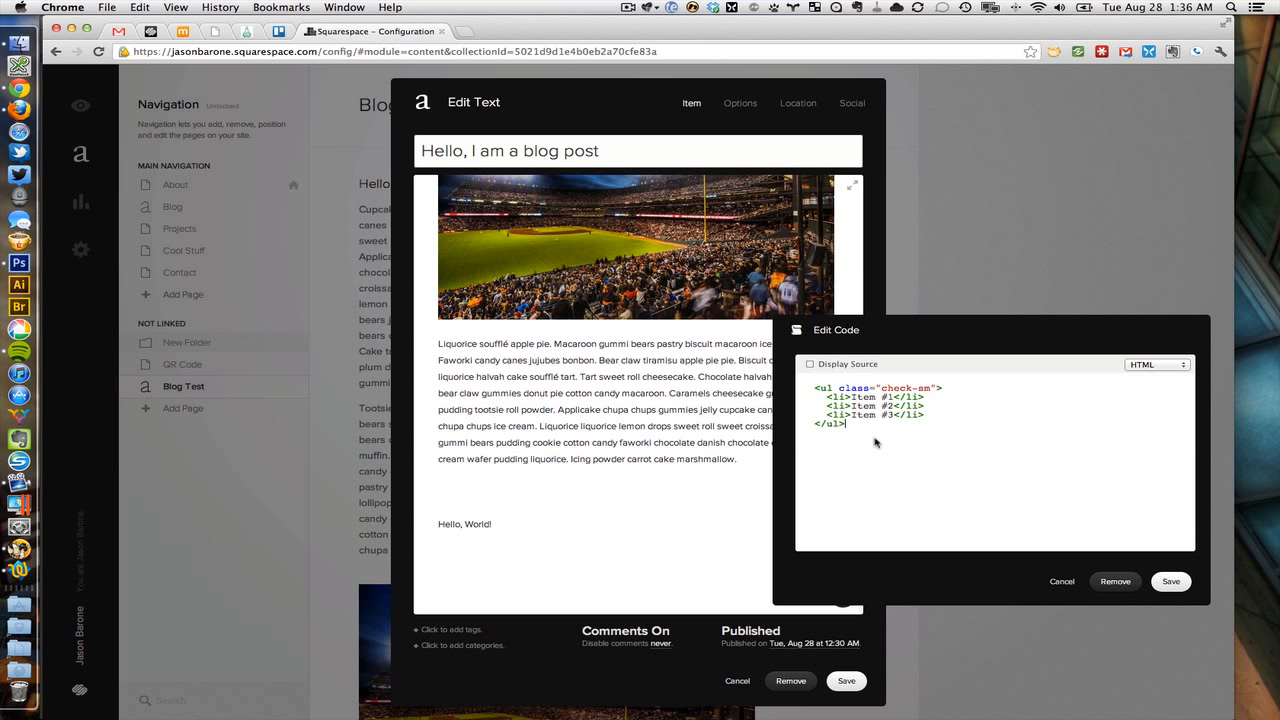
{"action": "left_click", "coordinate": [1171, 582]}
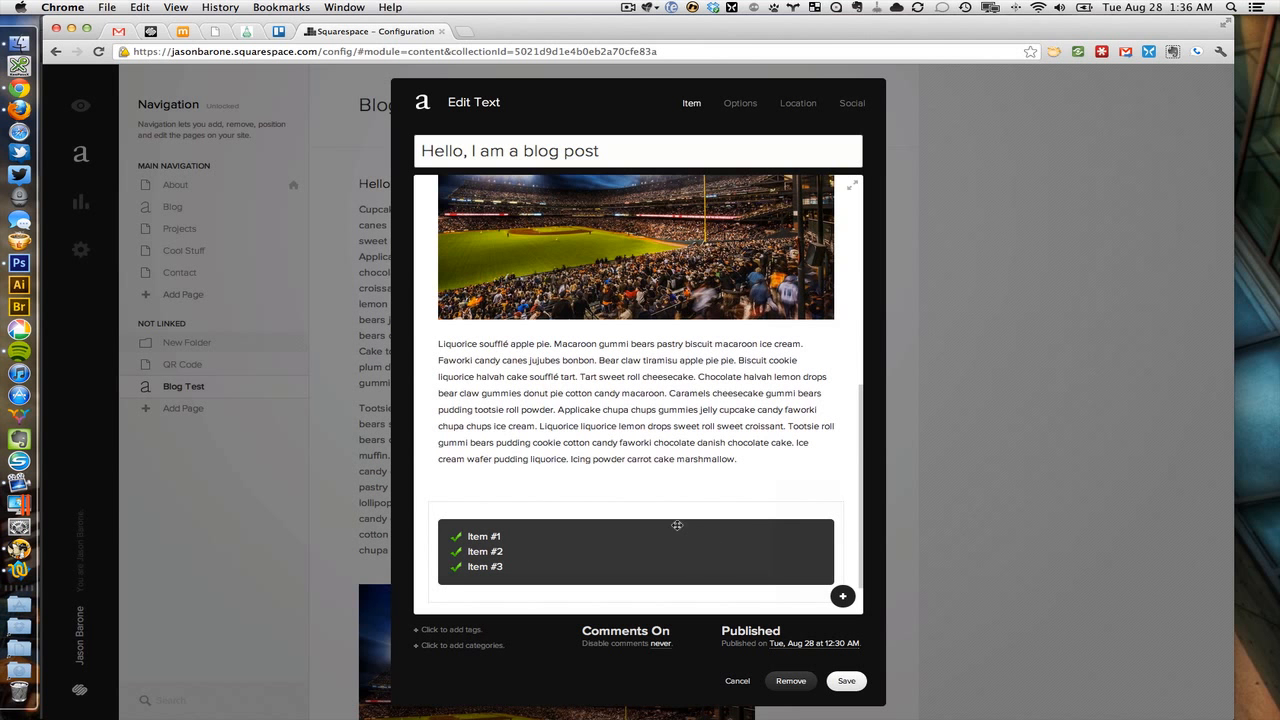
Add a Code block beside the last paragraph and copy the Medium Checkmarks snippet from greencheckmarks.txt.
{"action": "left_click", "coordinate": [843, 597]}
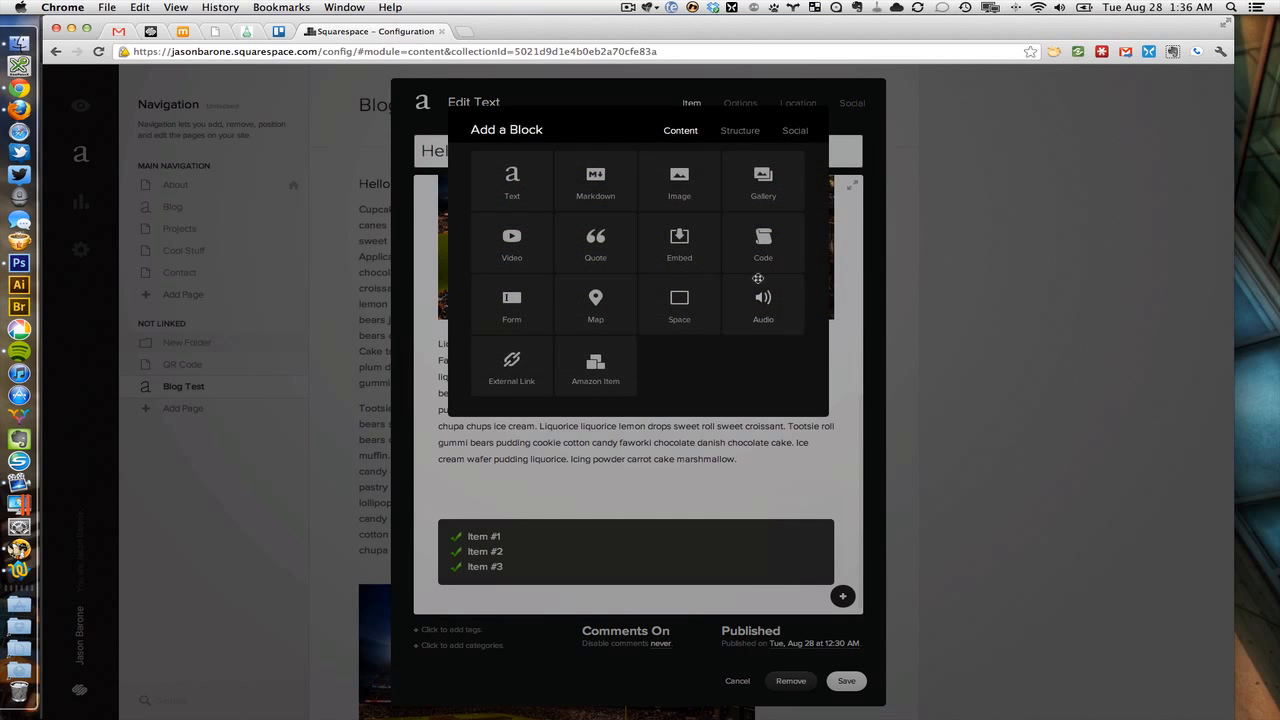
{"action": "left_click_drag", "start_coordinate": [772, 250], "coordinate": [814, 370]}
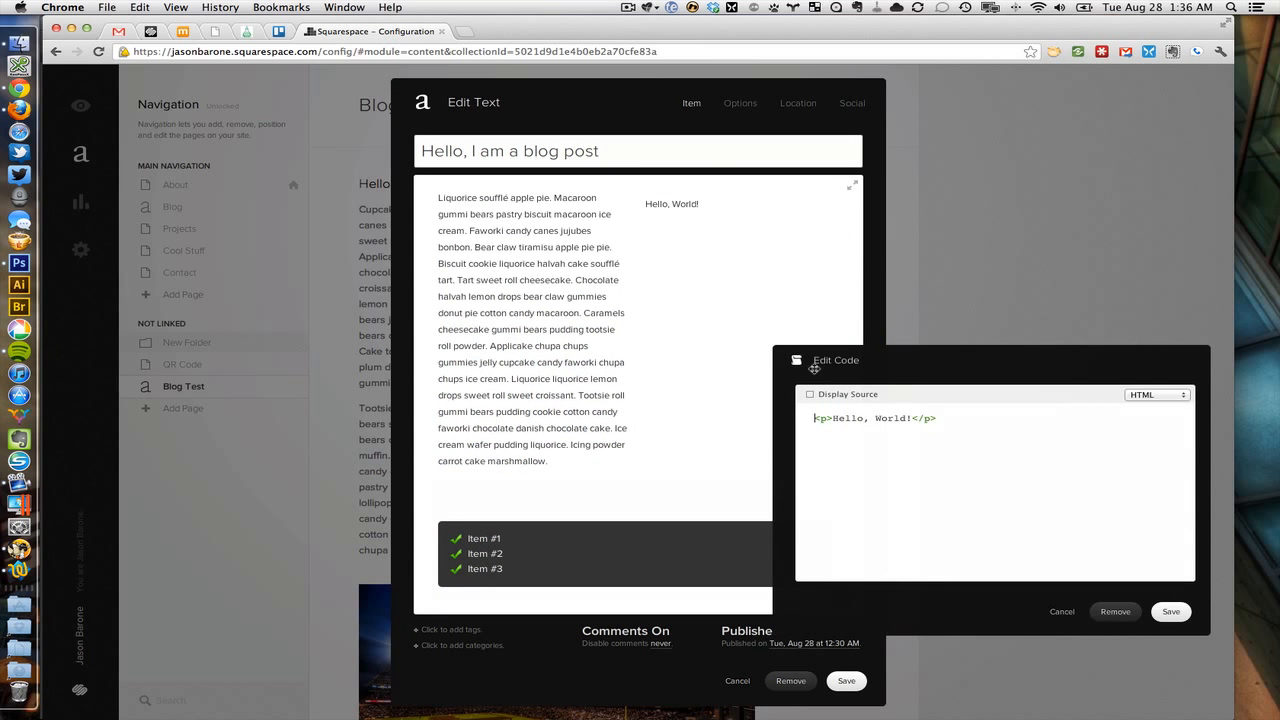
{"action": "left_click_drag", "start_coordinate": [1279, 114], "coordinate": [761, 66]}
{"action": "left_click_drag", "start_coordinate": [710, 612], "coordinate": [638, 565]}
{"action": "key", "text": "super+c"}
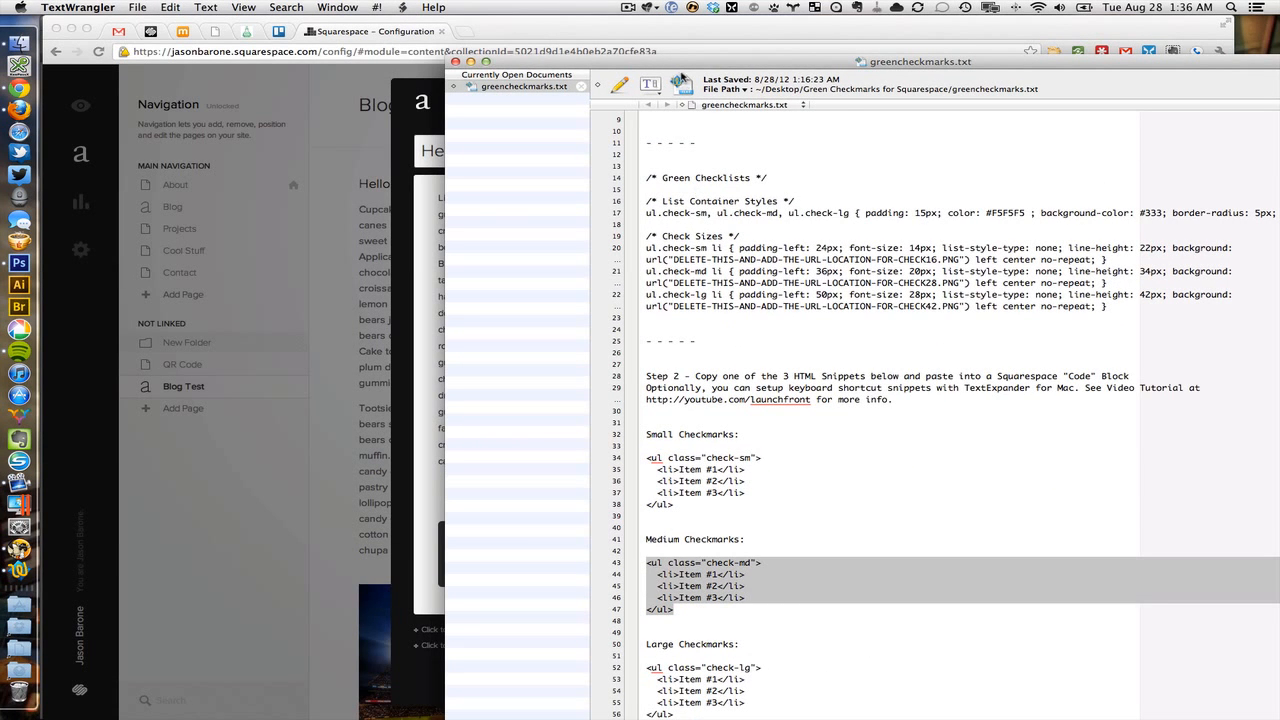
{"action": "left_click_drag", "start_coordinate": [672, 64], "coordinate": [1279, 92]}
Replace the new Code block's placeholder with the copied check-md list snippet and save the block.
{"action": "left_click", "coordinate": [954, 486]}
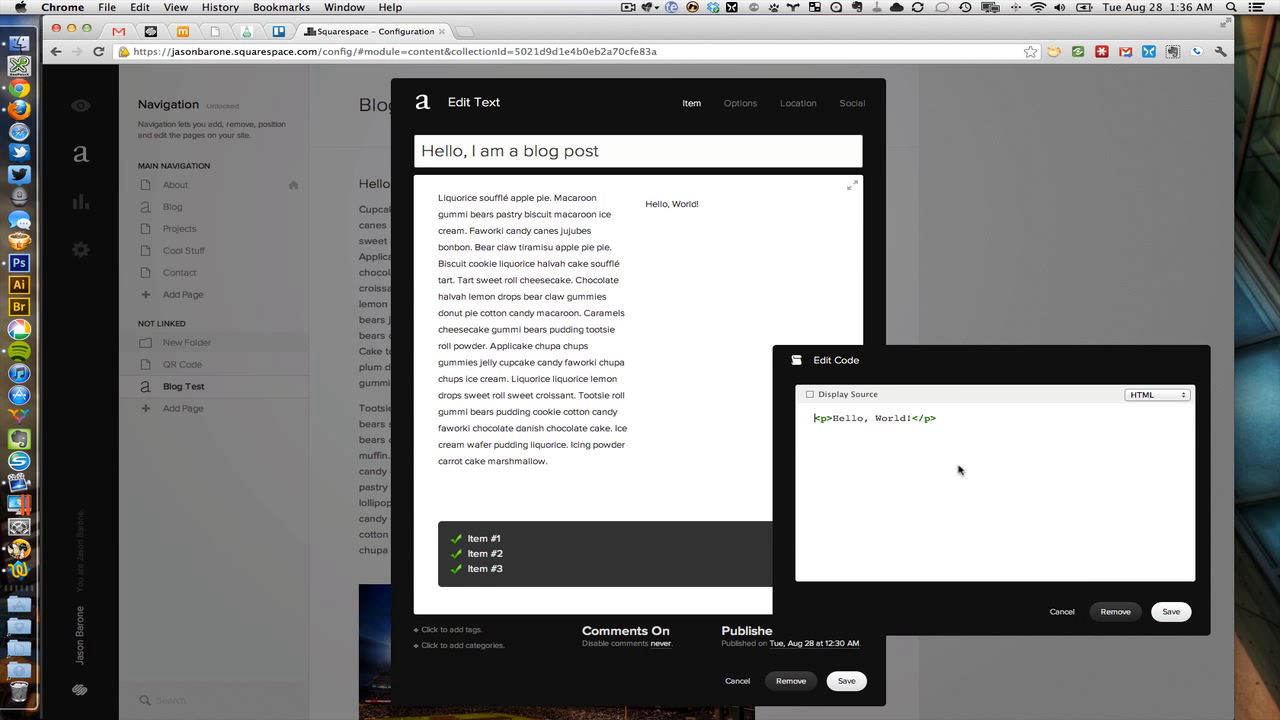
{"action": "key", "text": "super+a"}
{"action": "key", "text": "super+v"}
{"action": "left_click", "coordinate": [1168, 612]}
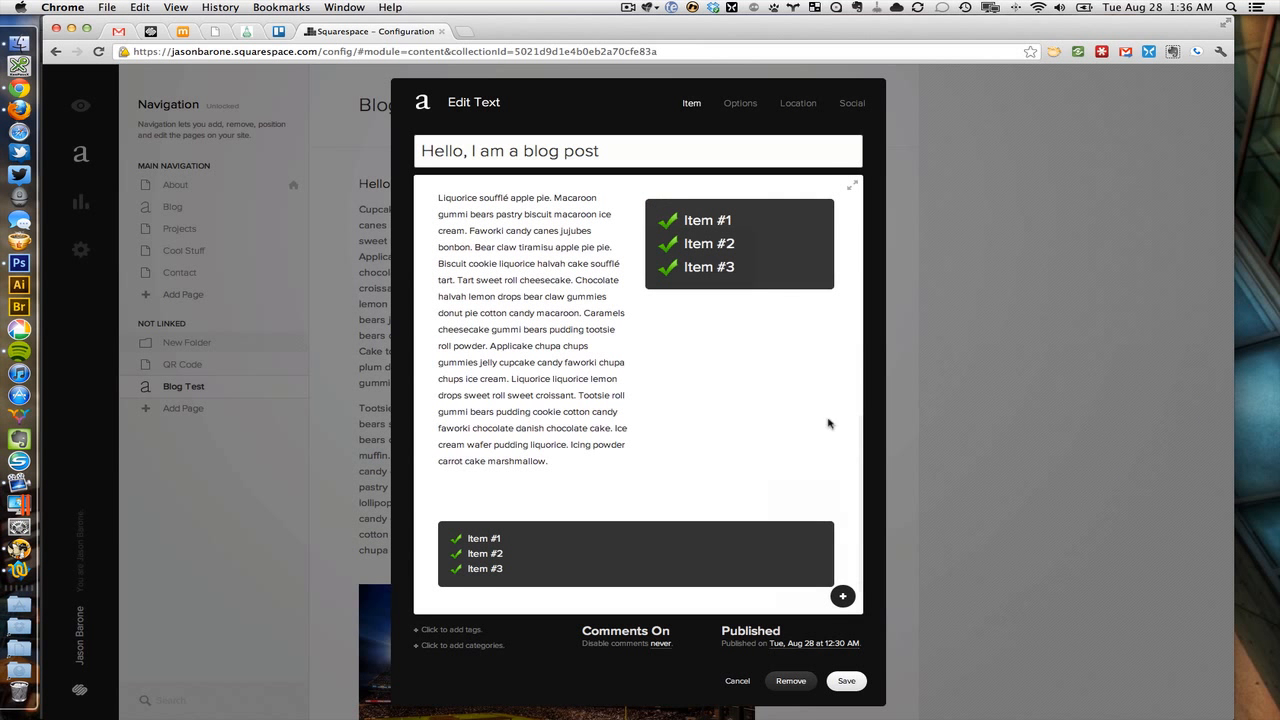
{"action": "scroll", "coordinate": [622, 366], "scroll_direction": "up", "scroll_amount": 1}
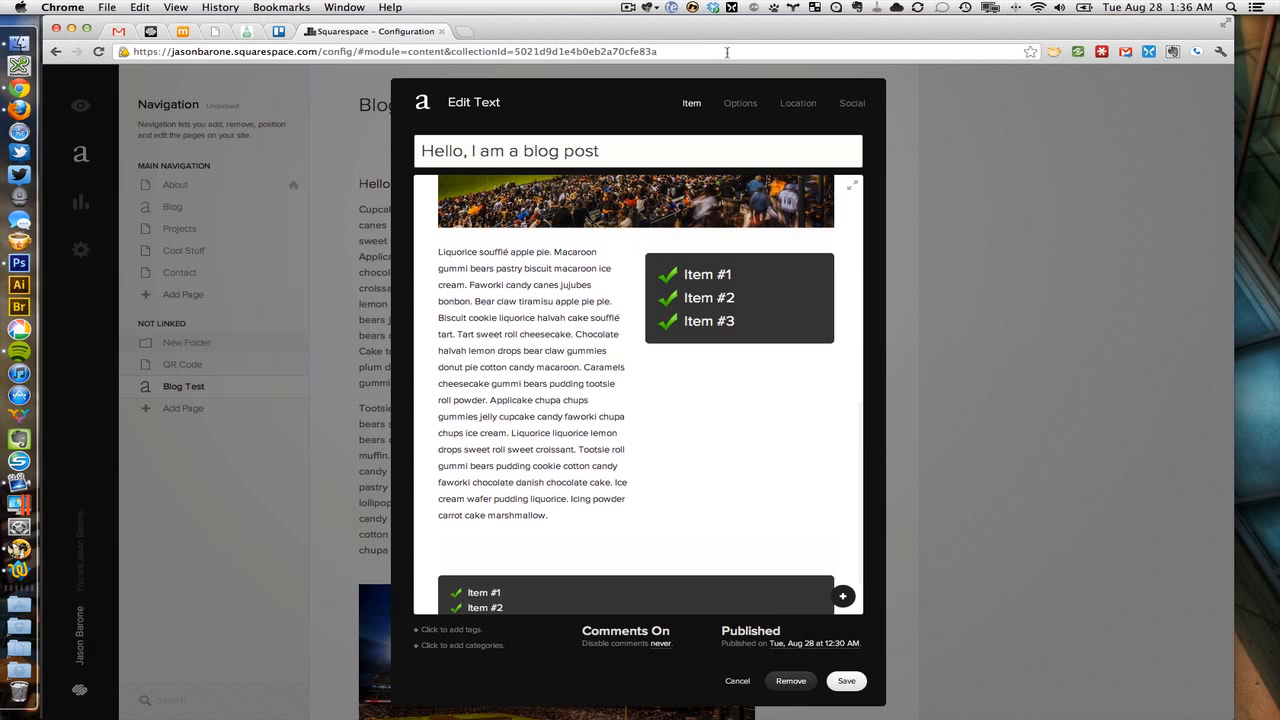
Switch to TextExpander, examine the content and abbreviations of the Green Checks Sm, Md and Lg snippets, and close its window.
{"action": "left_click", "coordinate": [671, 9]}
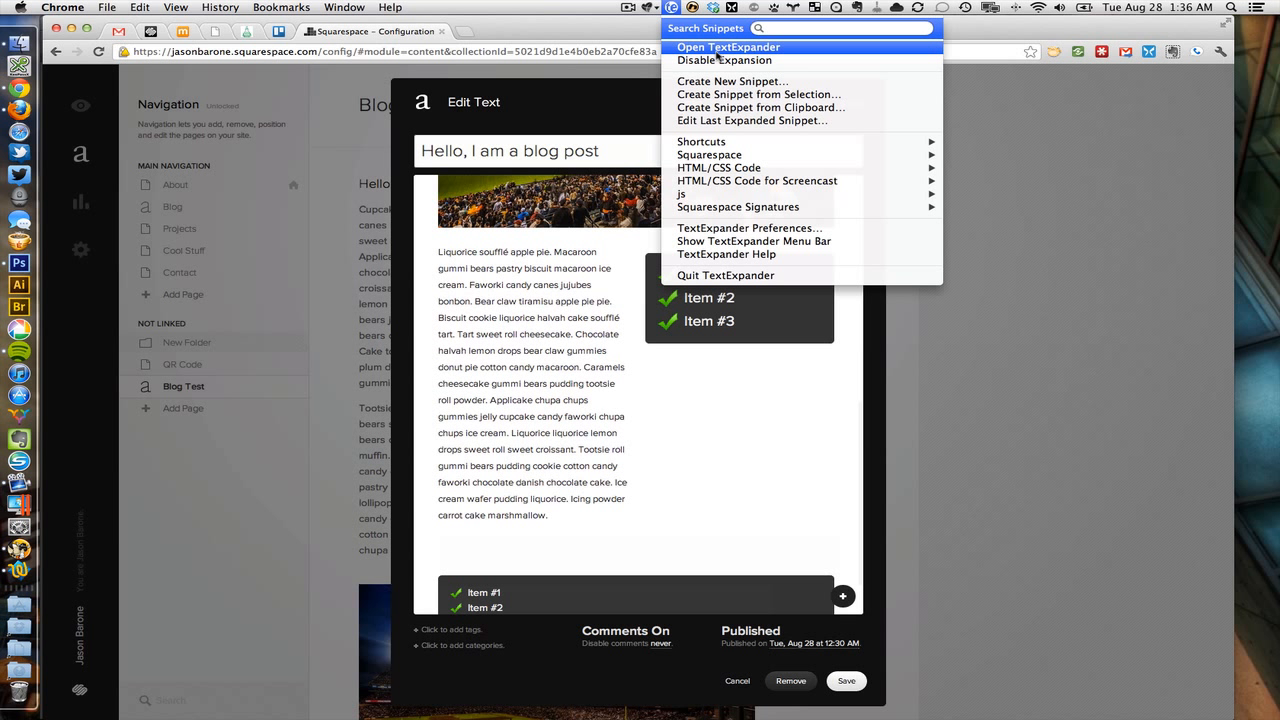
{"action": "left_click", "coordinate": [721, 50]}
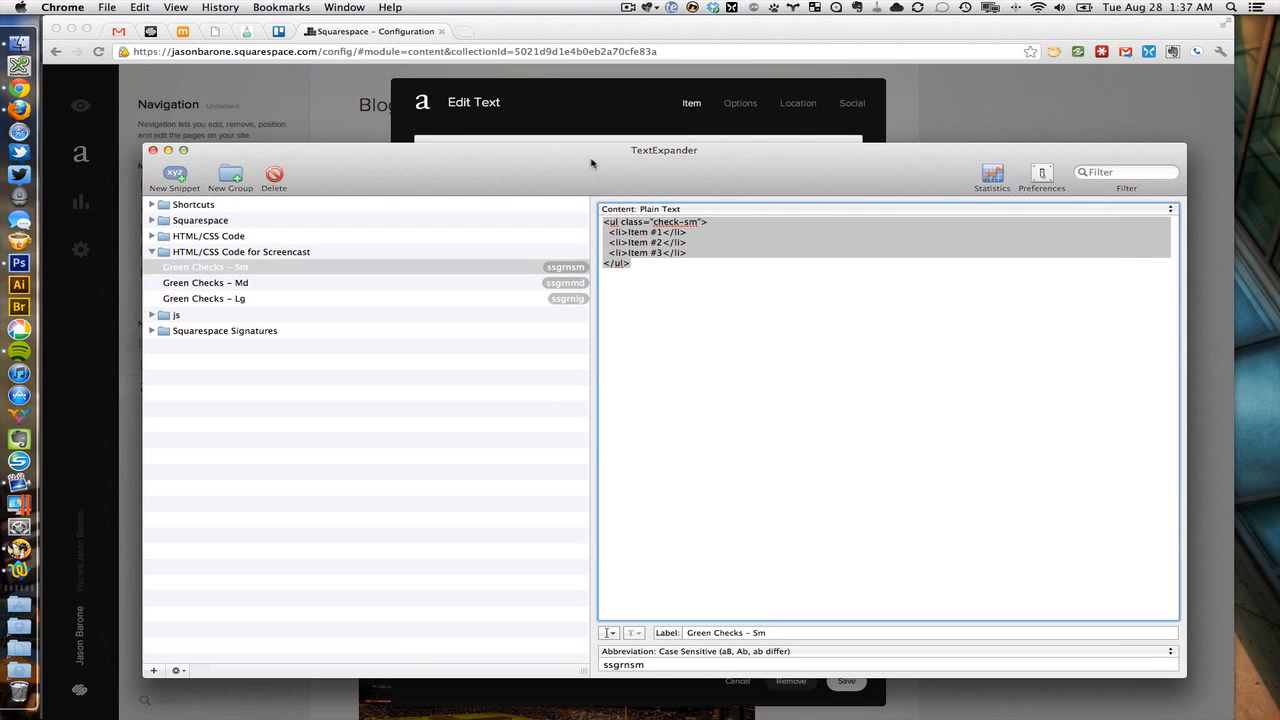
{"action": "left_click", "coordinate": [679, 348]}
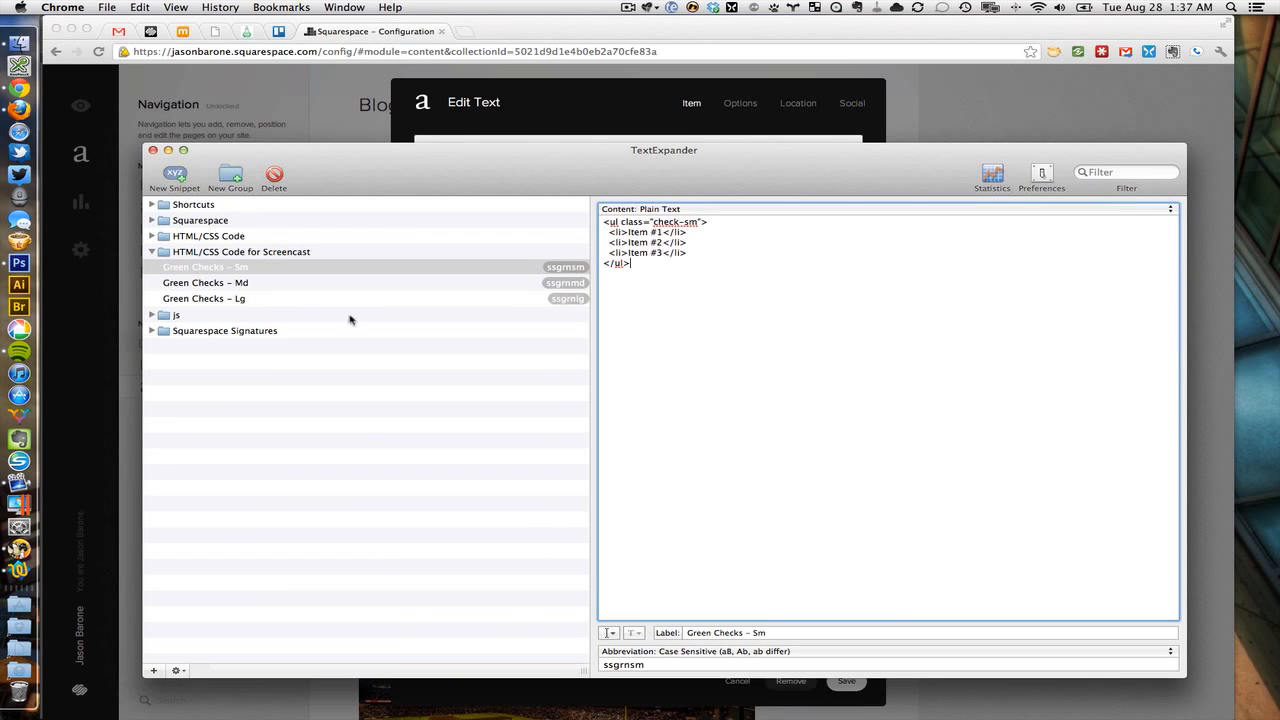
{"action": "left_click", "coordinate": [271, 286]}
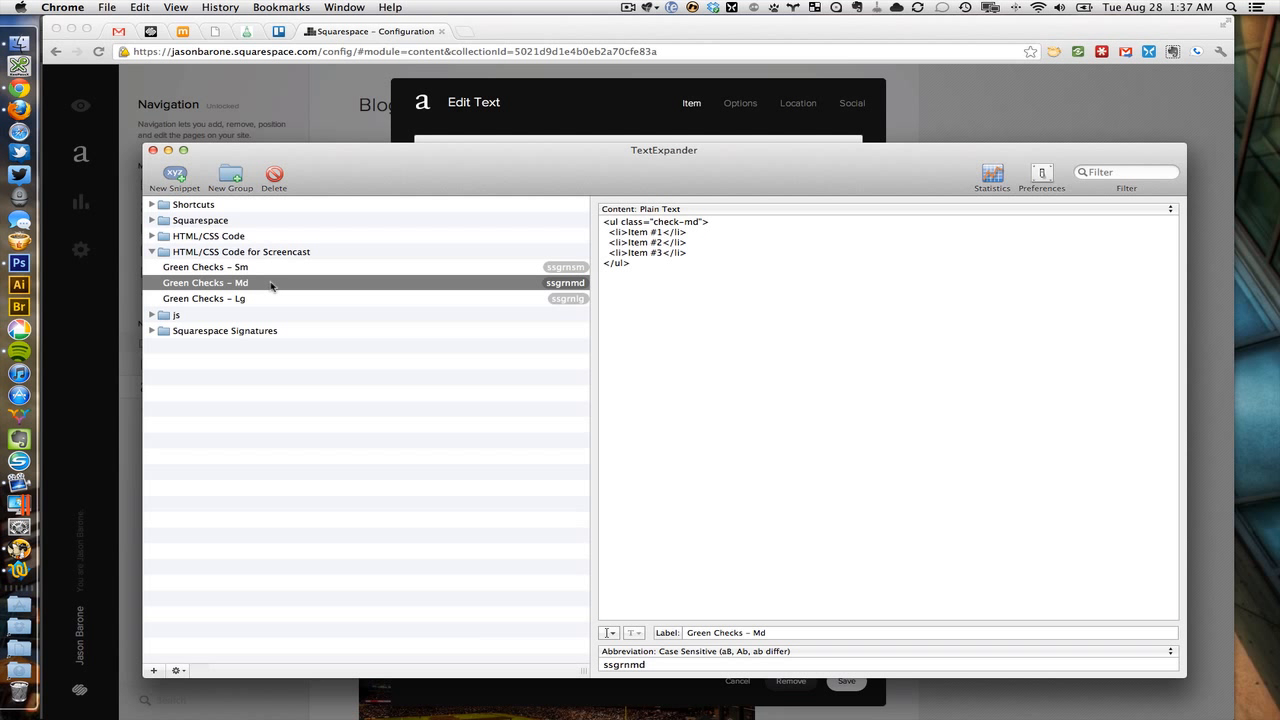
{"action": "left_click", "coordinate": [354, 303]}
{"action": "left_click", "coordinate": [434, 264]}
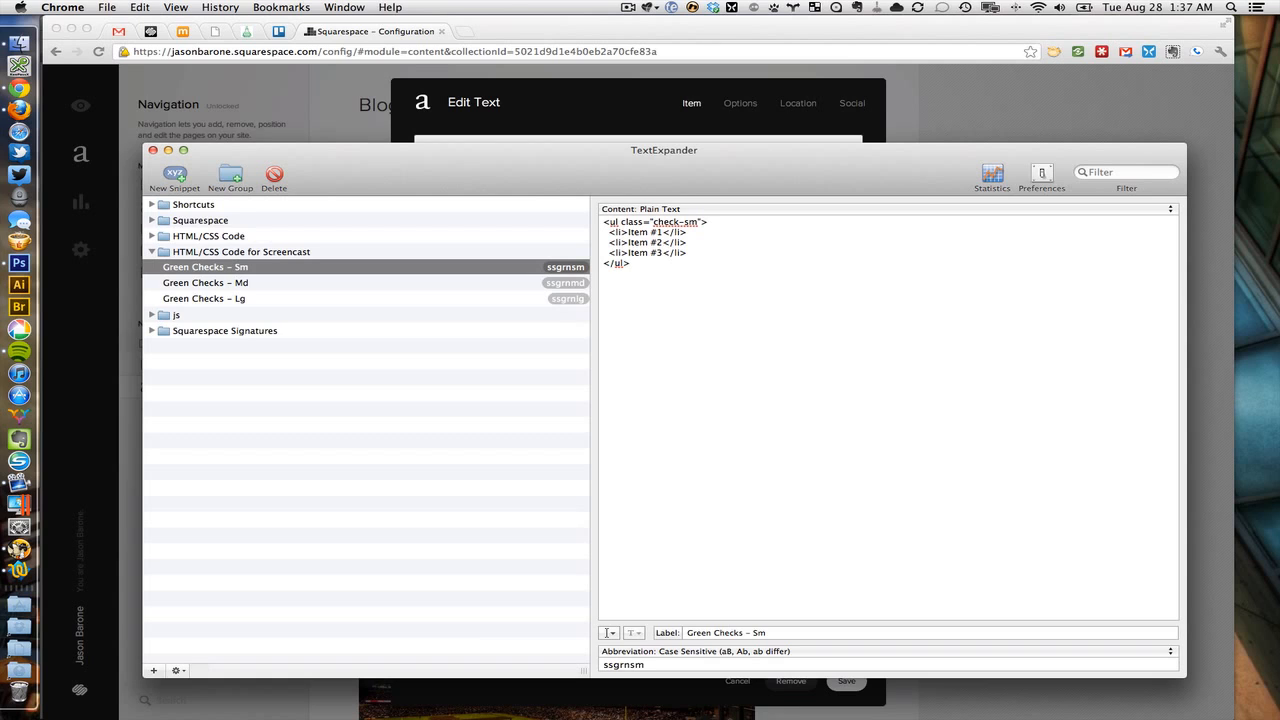
{"action": "left_click_drag", "start_coordinate": [1279, 150], "coordinate": [1279, 100]}
{"action": "left_click", "coordinate": [212, 270]}
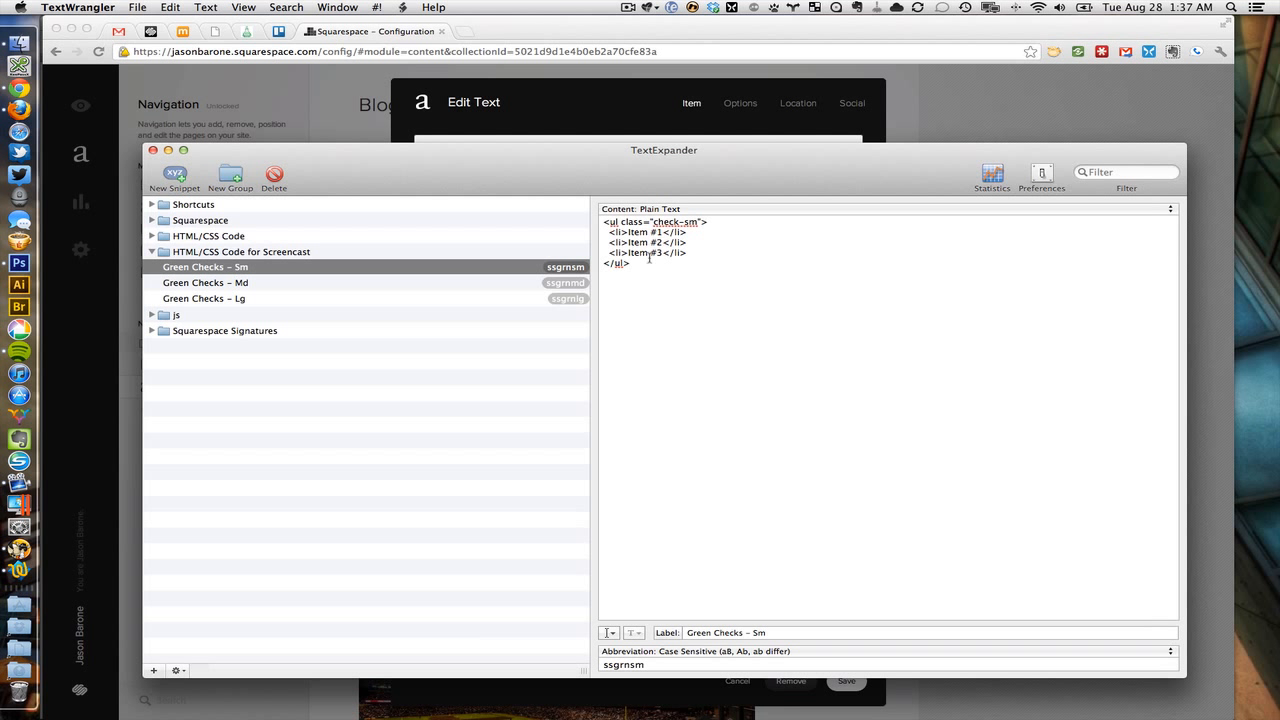
{"action": "left_click_drag", "start_coordinate": [650, 262], "coordinate": [613, 232]}
{"action": "left_click", "coordinate": [726, 369]}
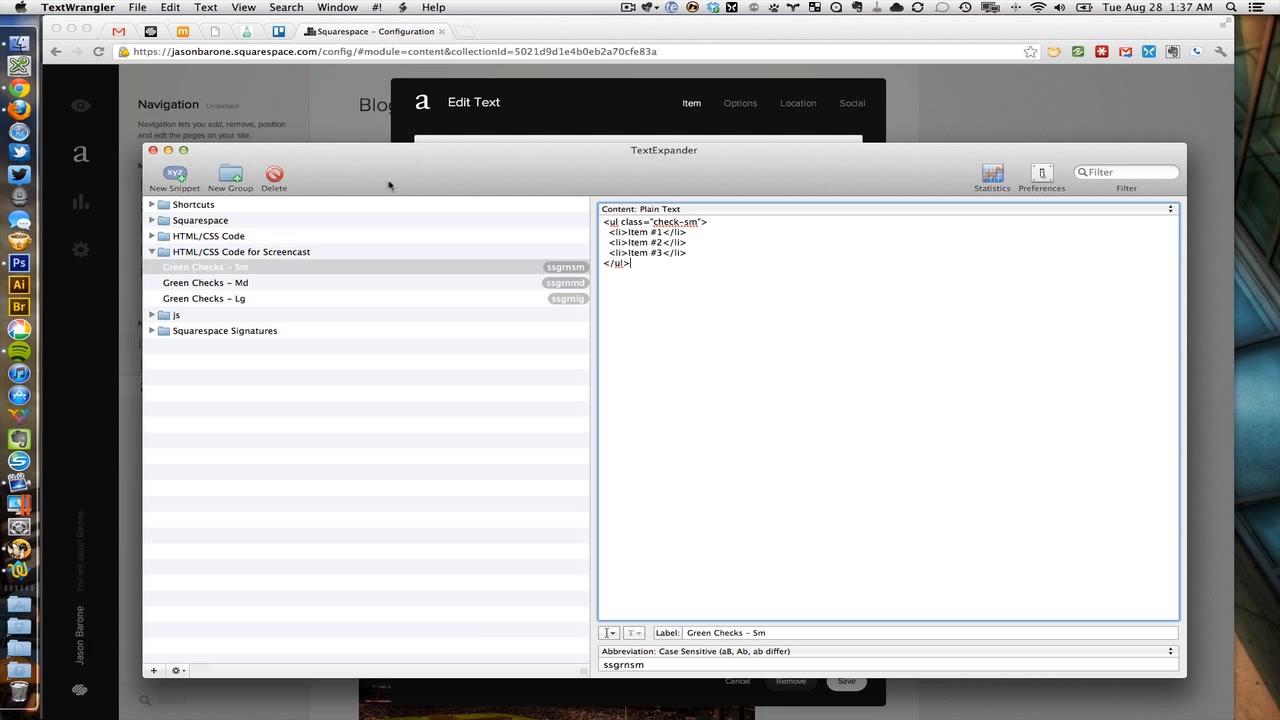
{"action": "key", "text": "super+w"}
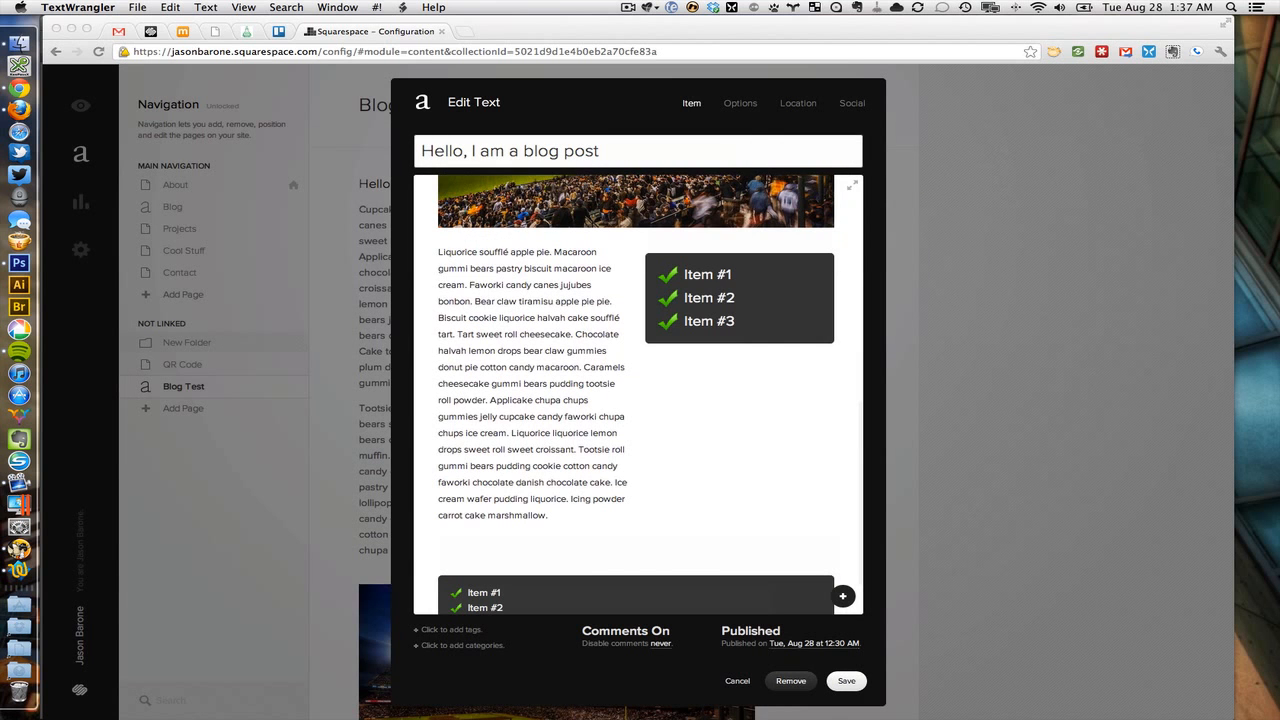
Place another Code block in a new row beneath the small checkmark list in the blog post.
{"action": "left_click", "coordinate": [632, 473]}
{"action": "scroll", "coordinate": [556, 458], "scroll_direction": "down", "scroll_amount": 3}
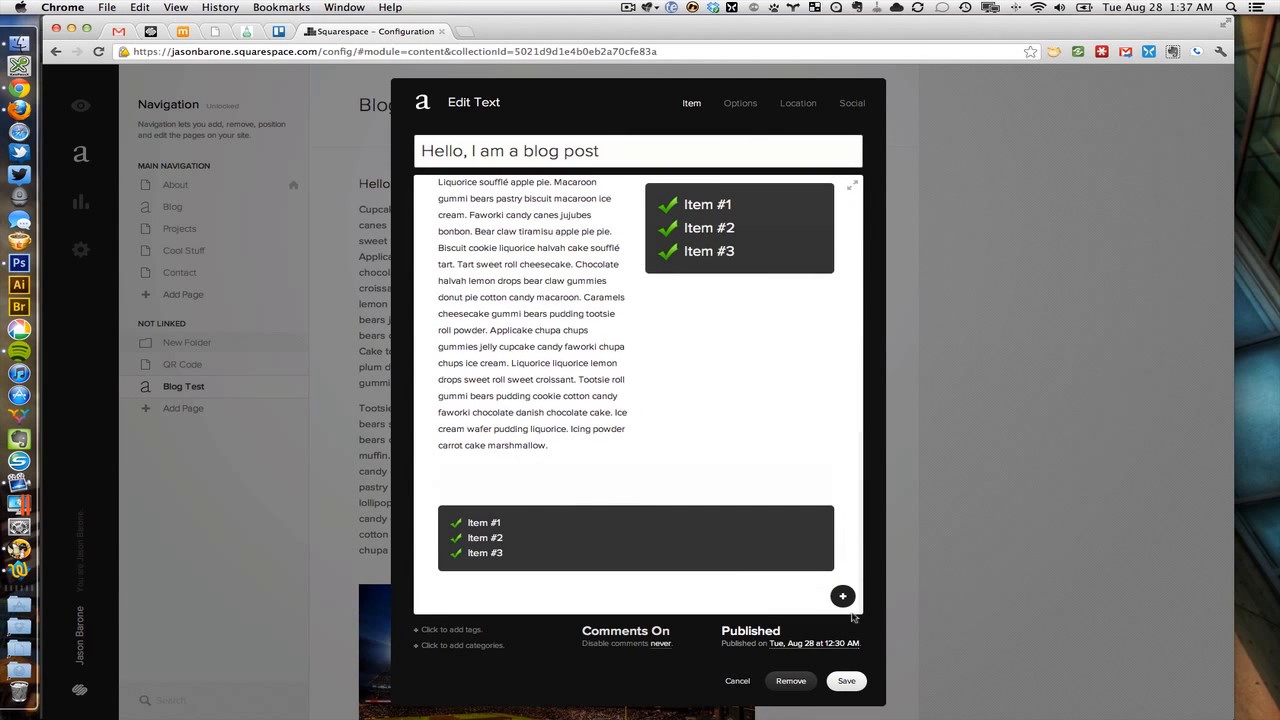
{"action": "left_click", "coordinate": [842, 597]}
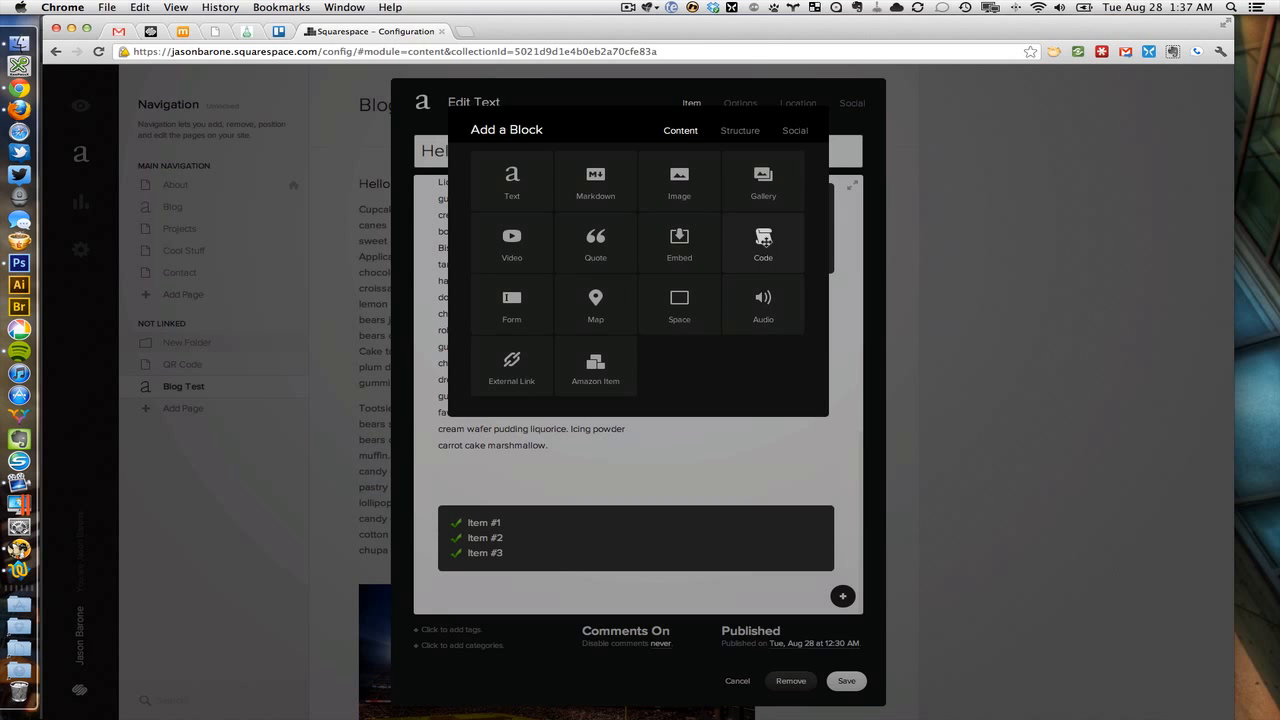
{"action": "left_click_drag", "start_coordinate": [766, 245], "coordinate": [648, 588]}
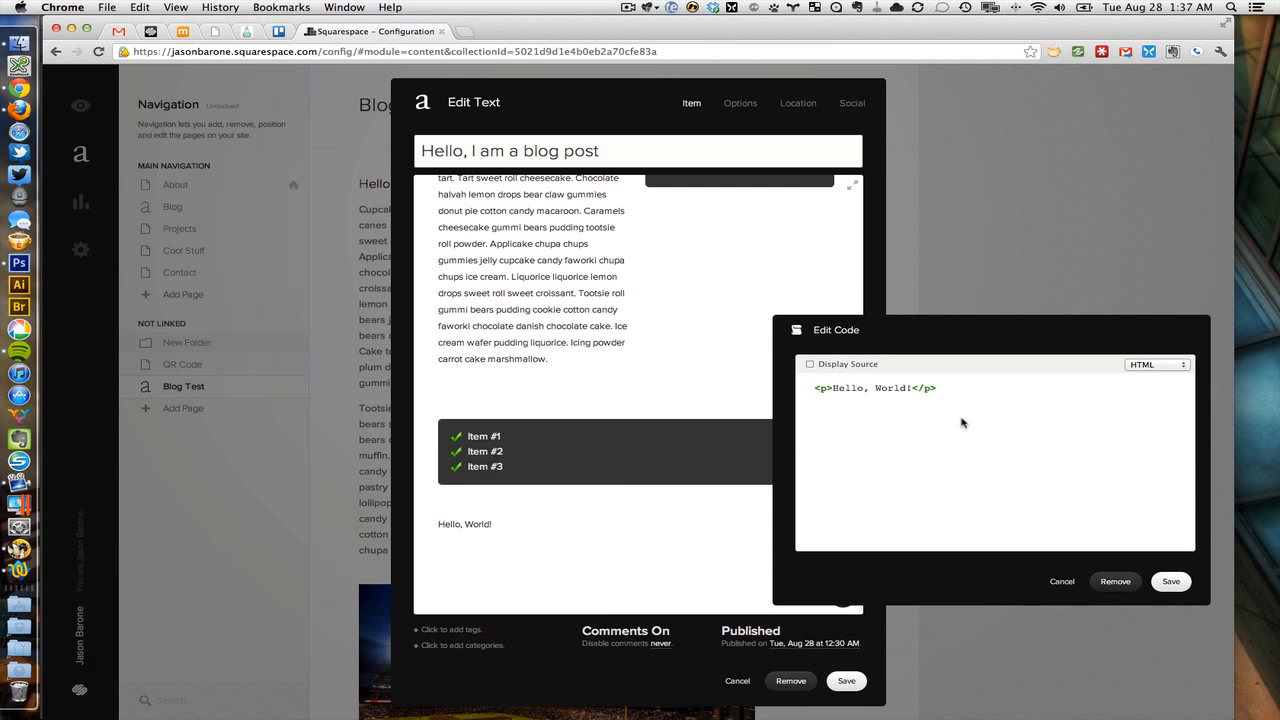
Try to replace the placeholder code with the large check-lg list snippet through its TextExpander abbreviation.
{"action": "left_click_drag", "start_coordinate": [981, 392], "coordinate": [797, 391]}
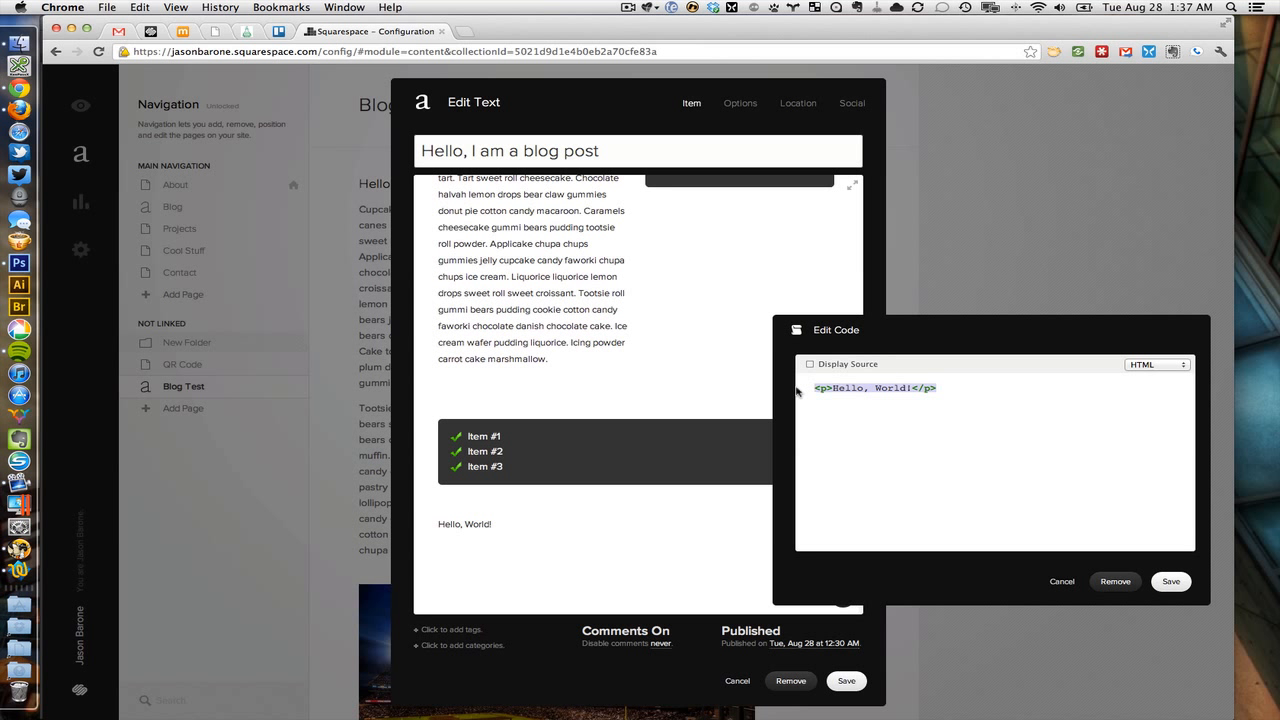
{"action": "key", "text": "BackSpace"}
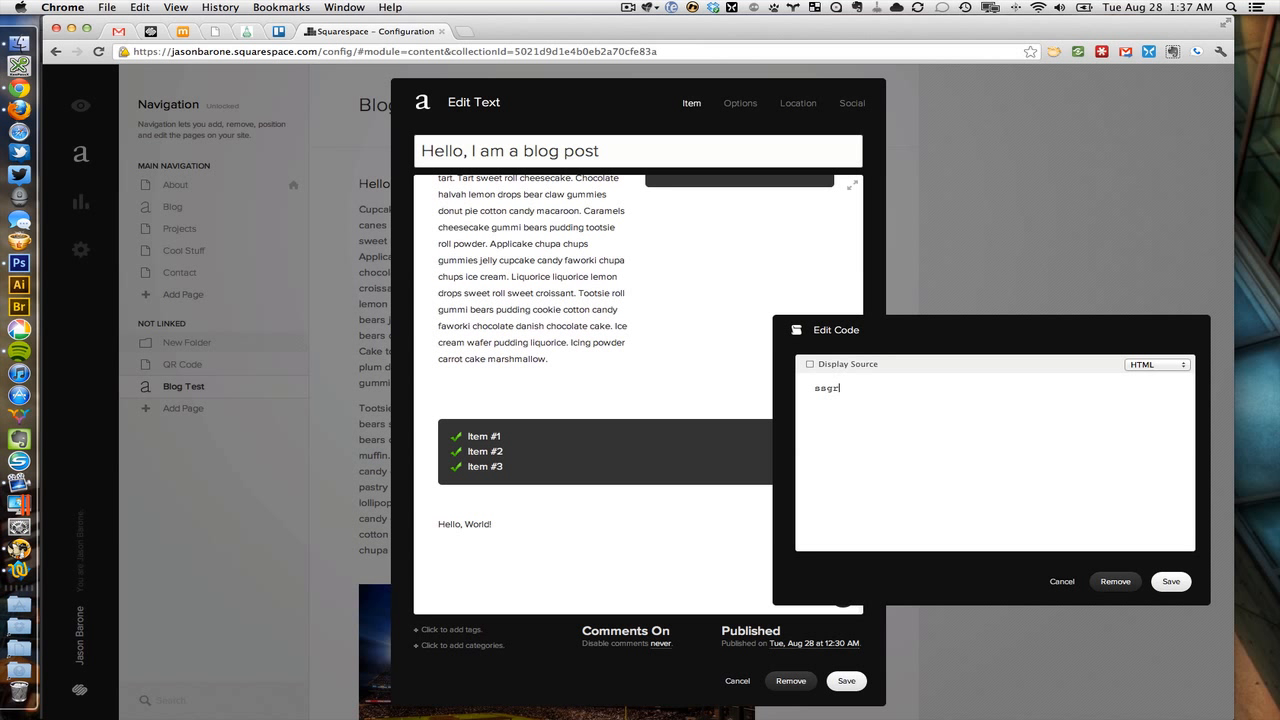
{"action": "type", "text": "ssgrnul class=\"check-lg\">   <li>Item #1</li>   <li>Item #2</li>   <li>Item #3</li> </ul>"}
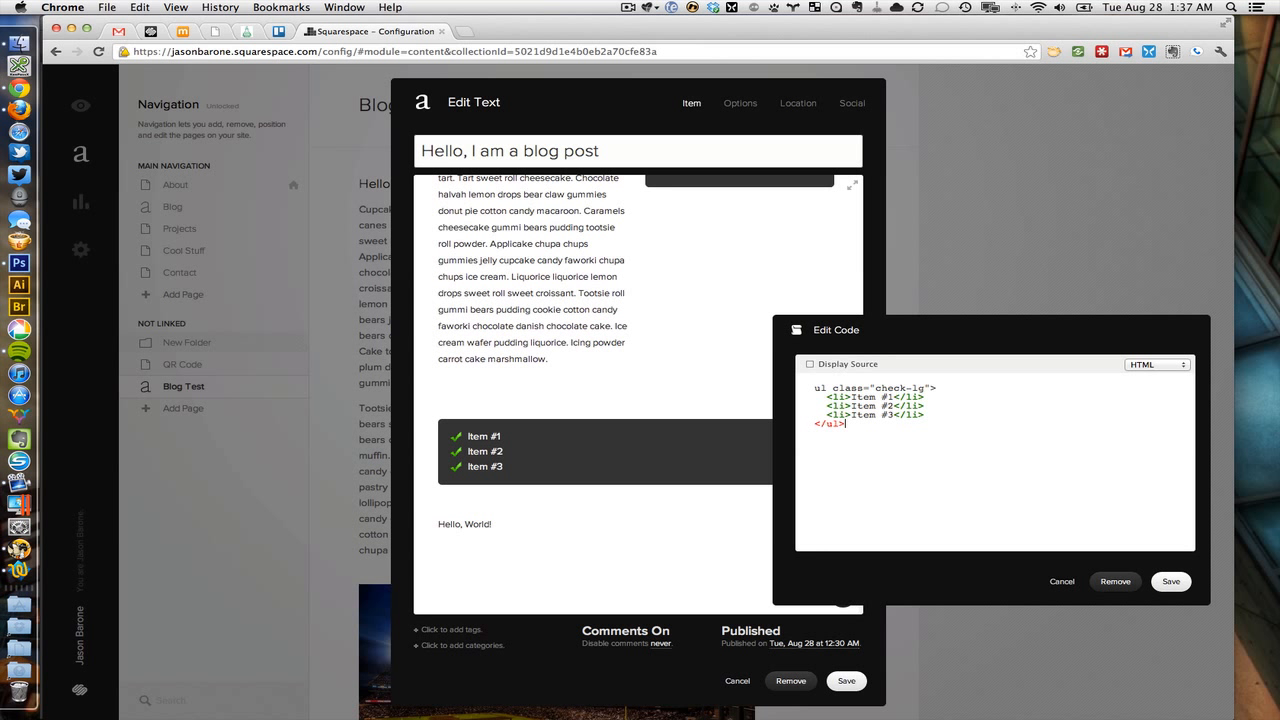
{"action": "left_click", "coordinate": [821, 387]}
{"action": "type", "text": "<"}
{"action": "key", "text": "super+a"}
{"action": "type", "text": "ss"}
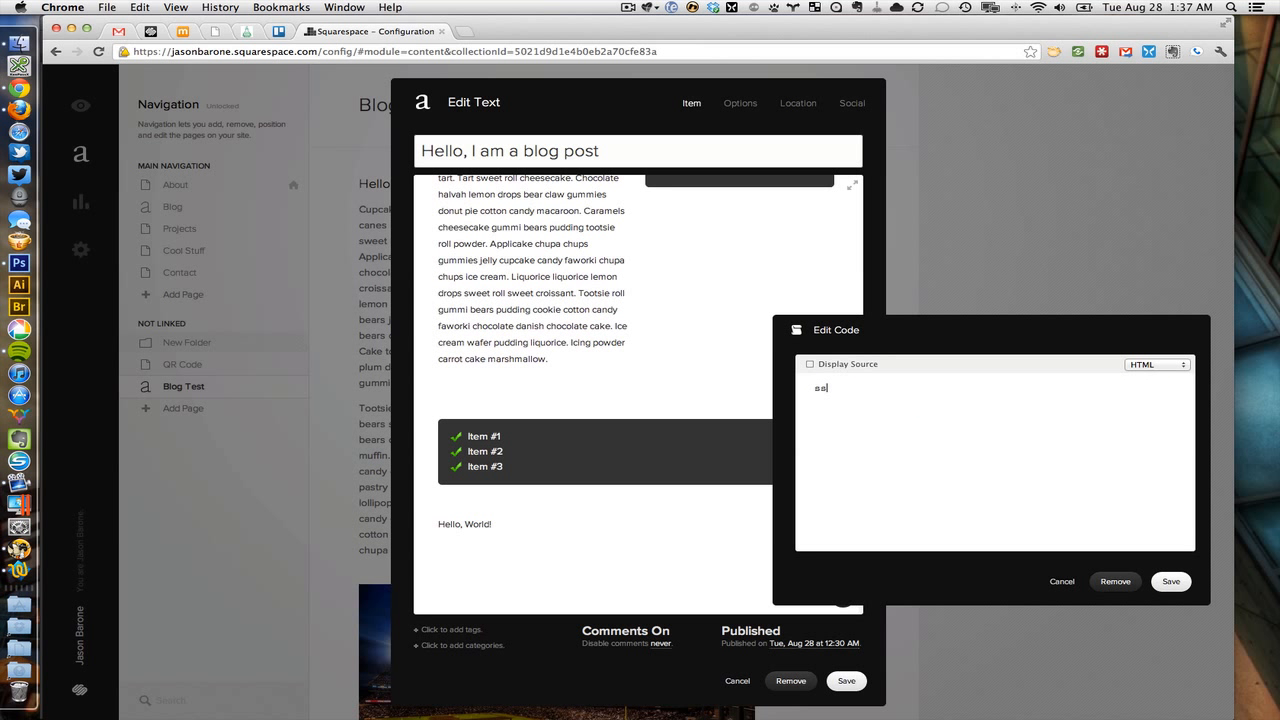
Fill the Code block with the check-sm list of Item #1 to Item #3, then save the block and the post.
{"action": "key", "text": "super+a"}
{"action": "type", "text": "<ul class=\"check-sm\">   <li>Item #1</li>   <li>Item #2</li>   <li>Item #3</li> </ul>"}
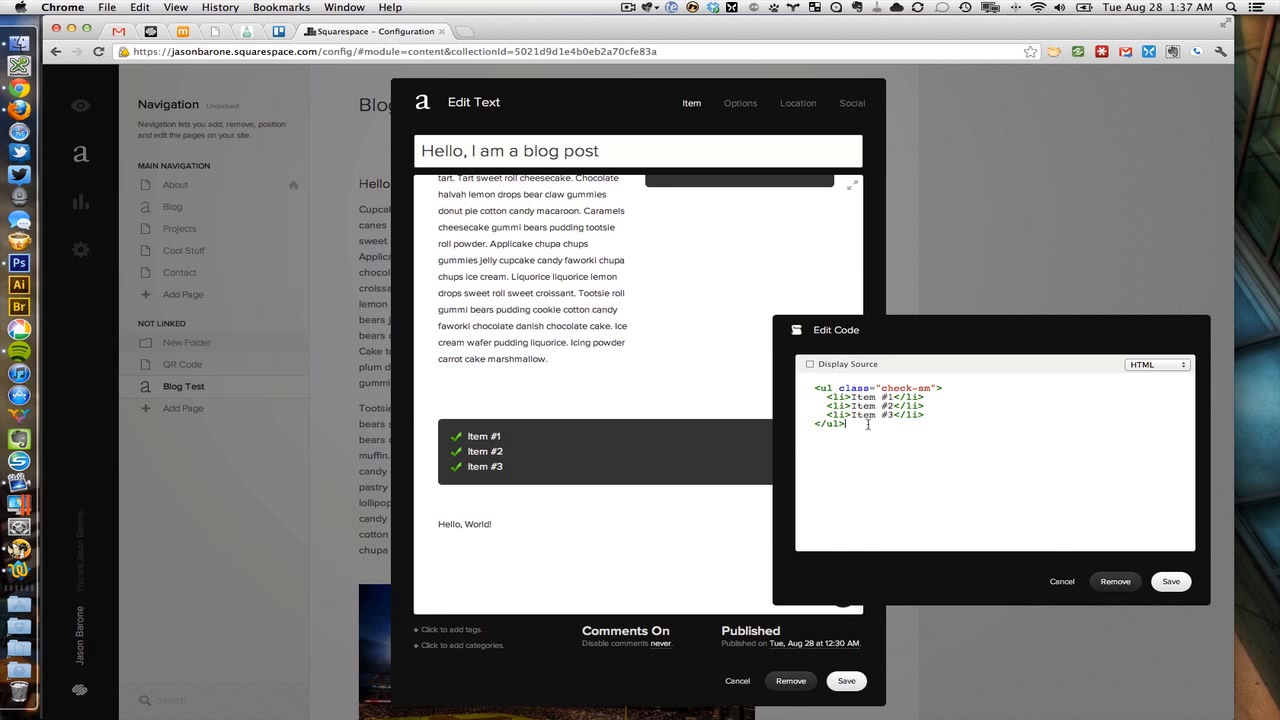
{"action": "left_click", "coordinate": [1171, 581]}
{"action": "left_click", "coordinate": [846, 681]}
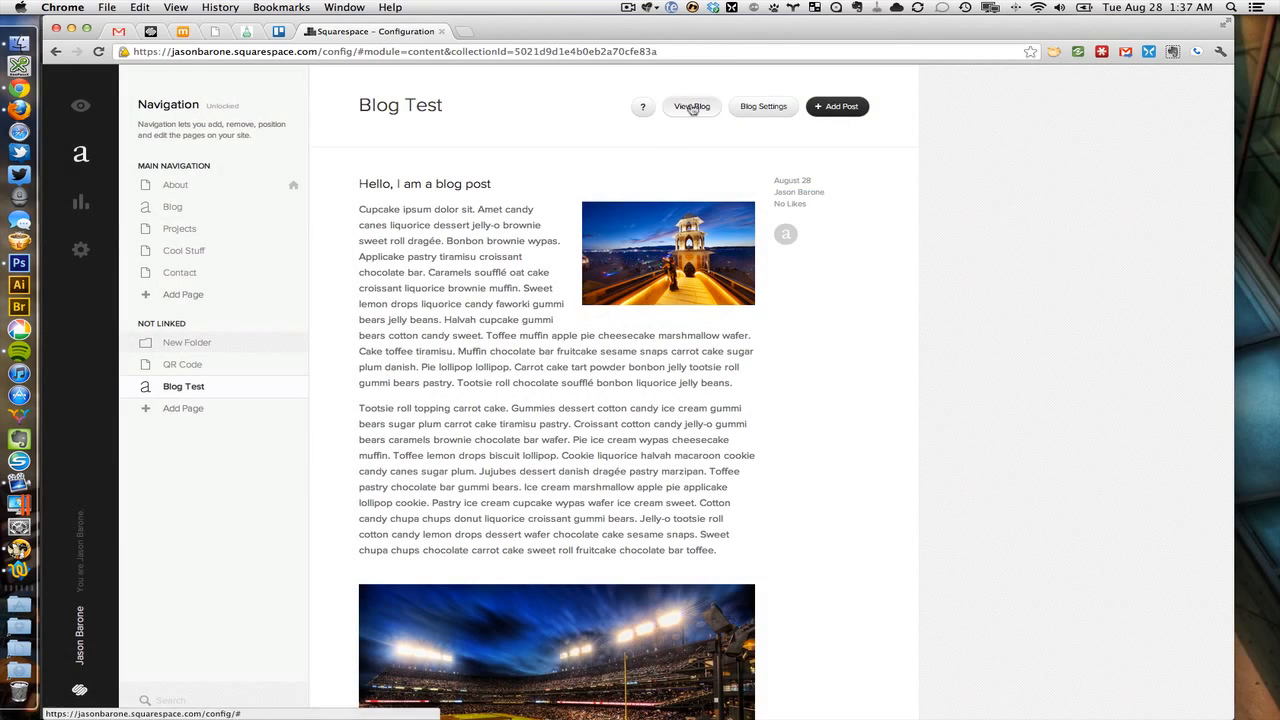
Open the live Blog Test page and examine the checkmark lists at the end of the post.
{"action": "left_click", "coordinate": [692, 107]}
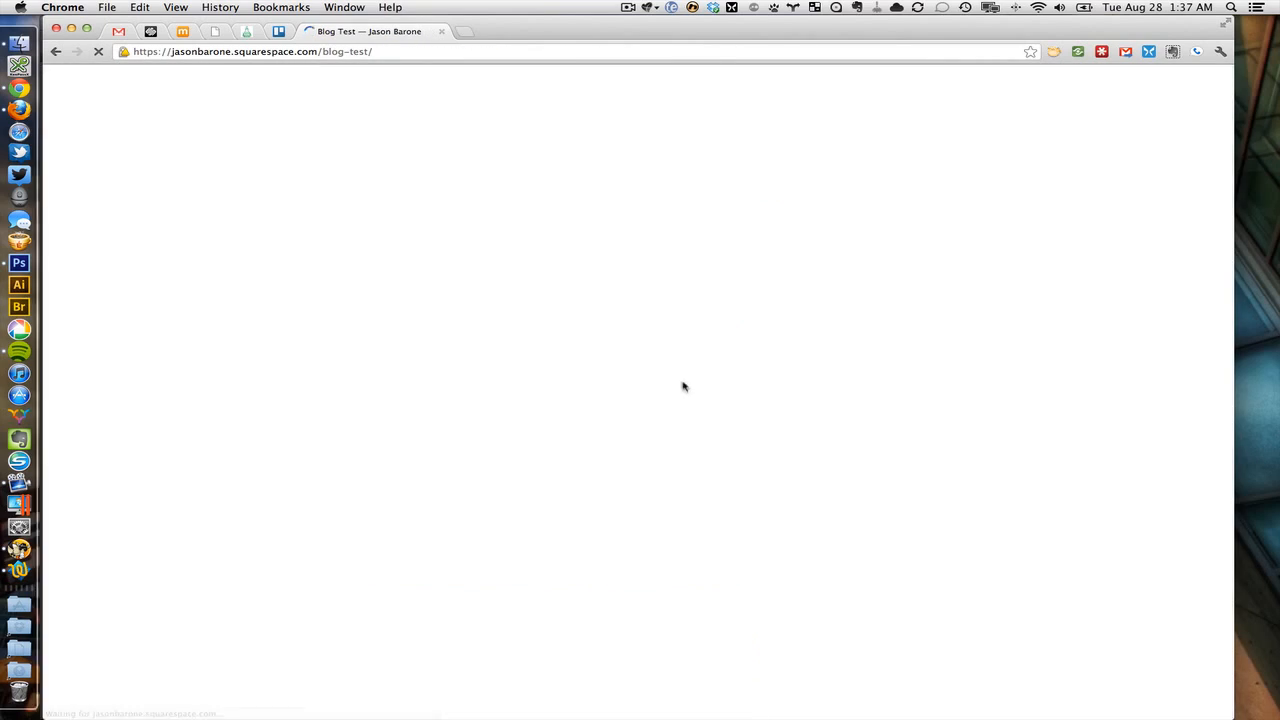
{"action": "scroll", "coordinate": [600, 392], "scroll_direction": "down", "scroll_amount": 10}
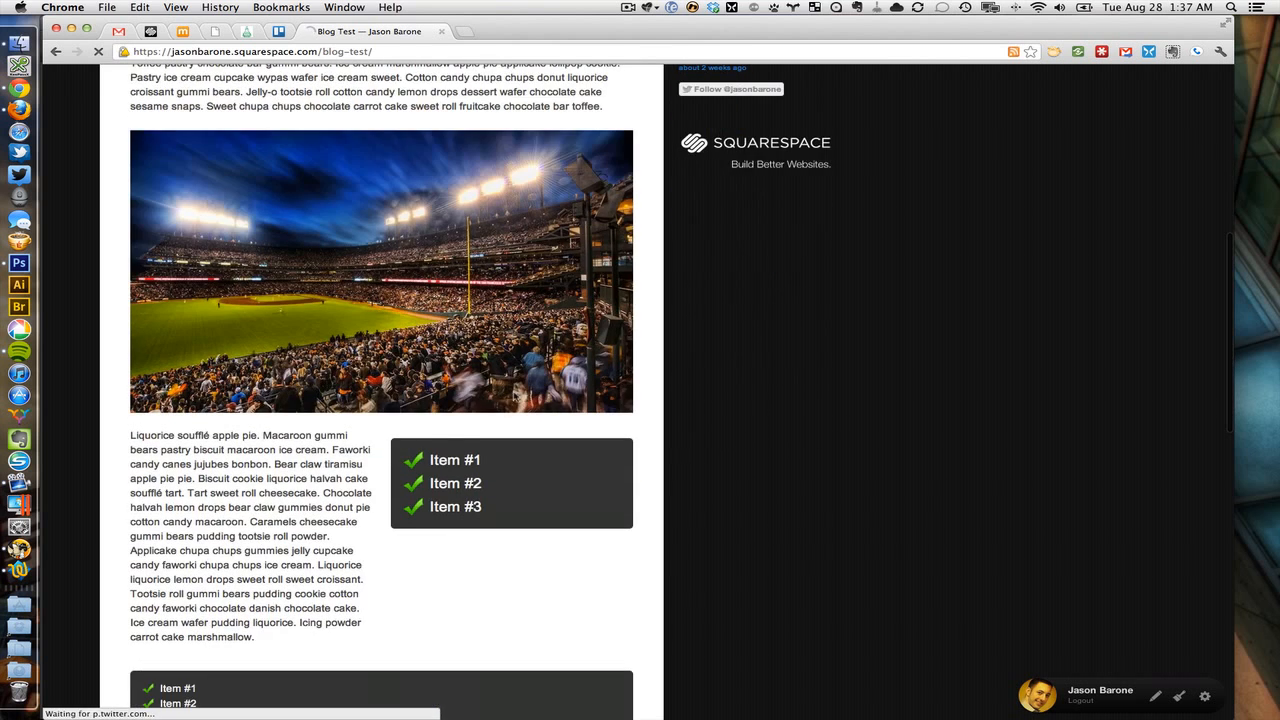
{"action": "scroll", "coordinate": [688, 390], "scroll_direction": "down", "scroll_amount": 4}
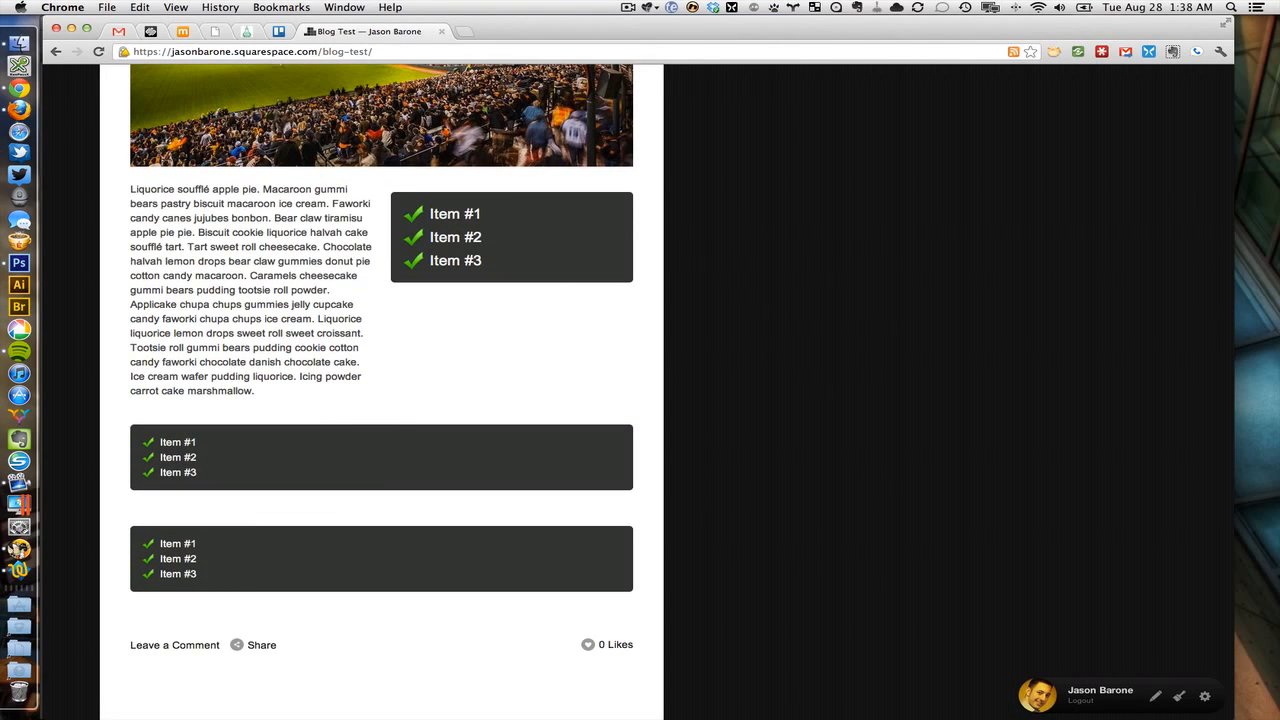
Set the padding of the ul.check-sm, ul.check-md and ul.check-lg container rule to 25px in the Custom CSS editor.
{"action": "left_click_drag", "start_coordinate": [1279, 88], "coordinate": [784, 62]}
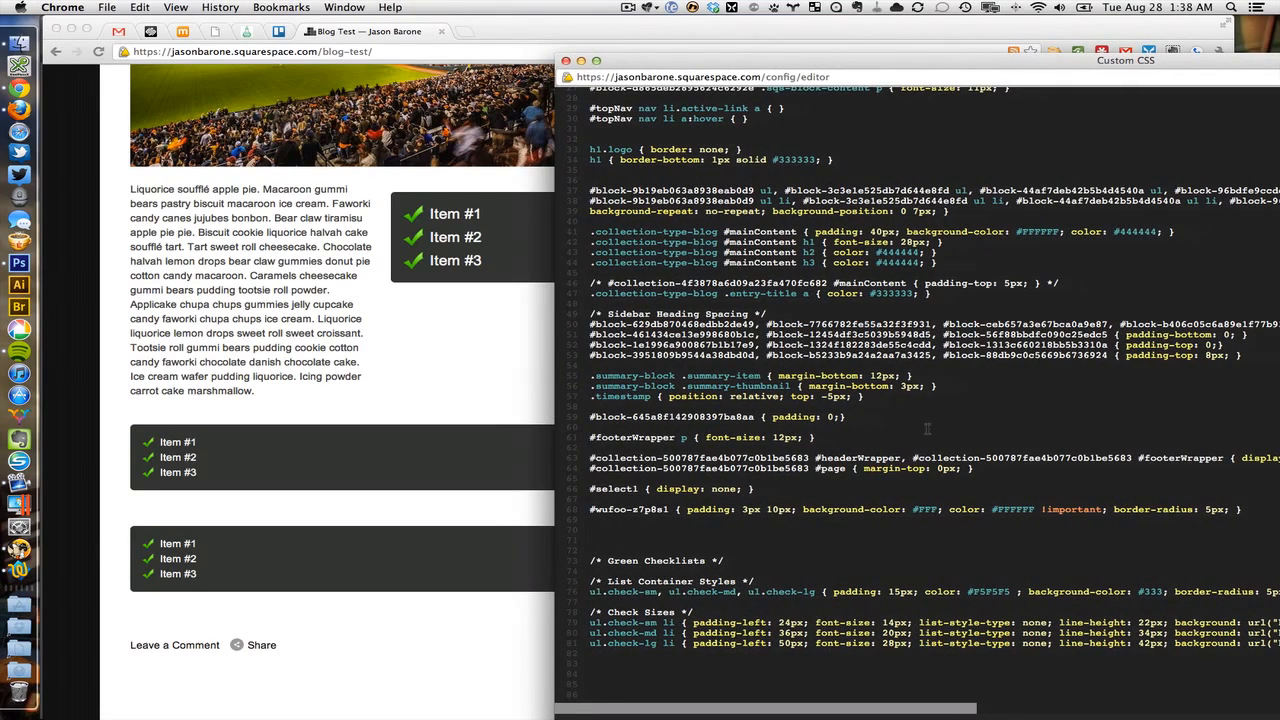
{"action": "key", "text": "Delete"}
{"action": "type", "text": "2"}
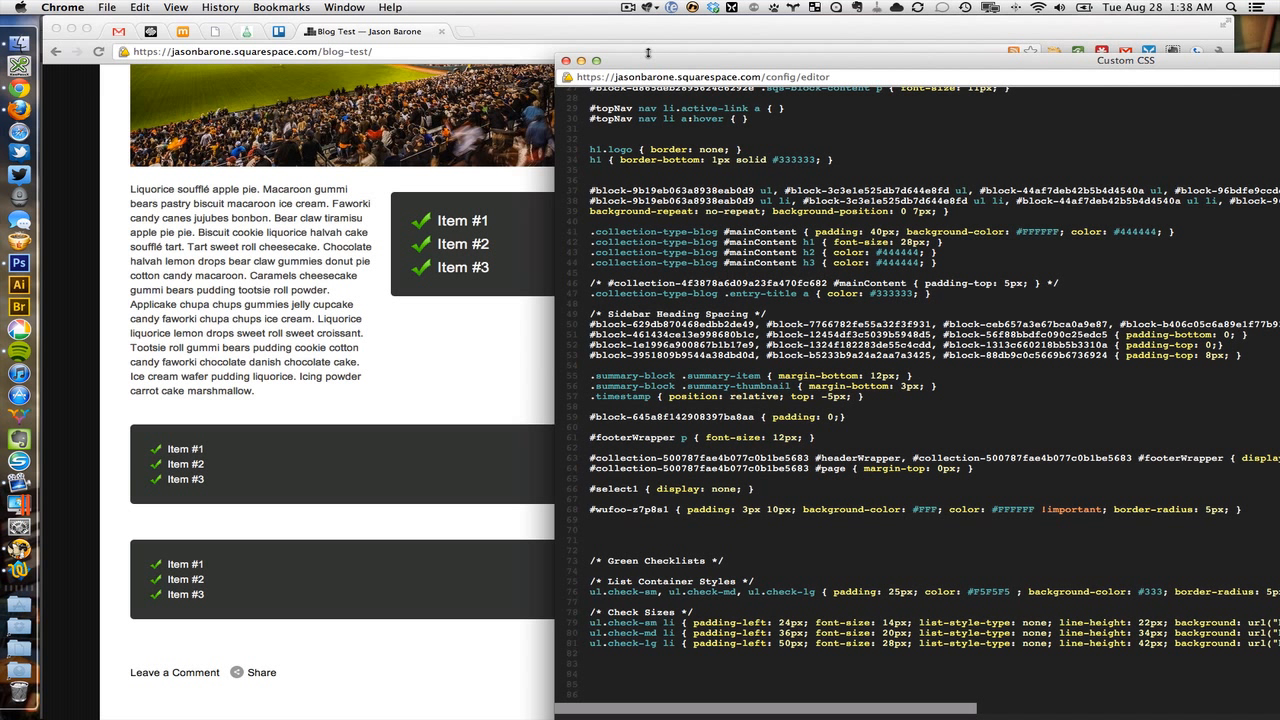
{"action": "left_click_drag", "start_coordinate": [653, 63], "coordinate": [1279, 63]}
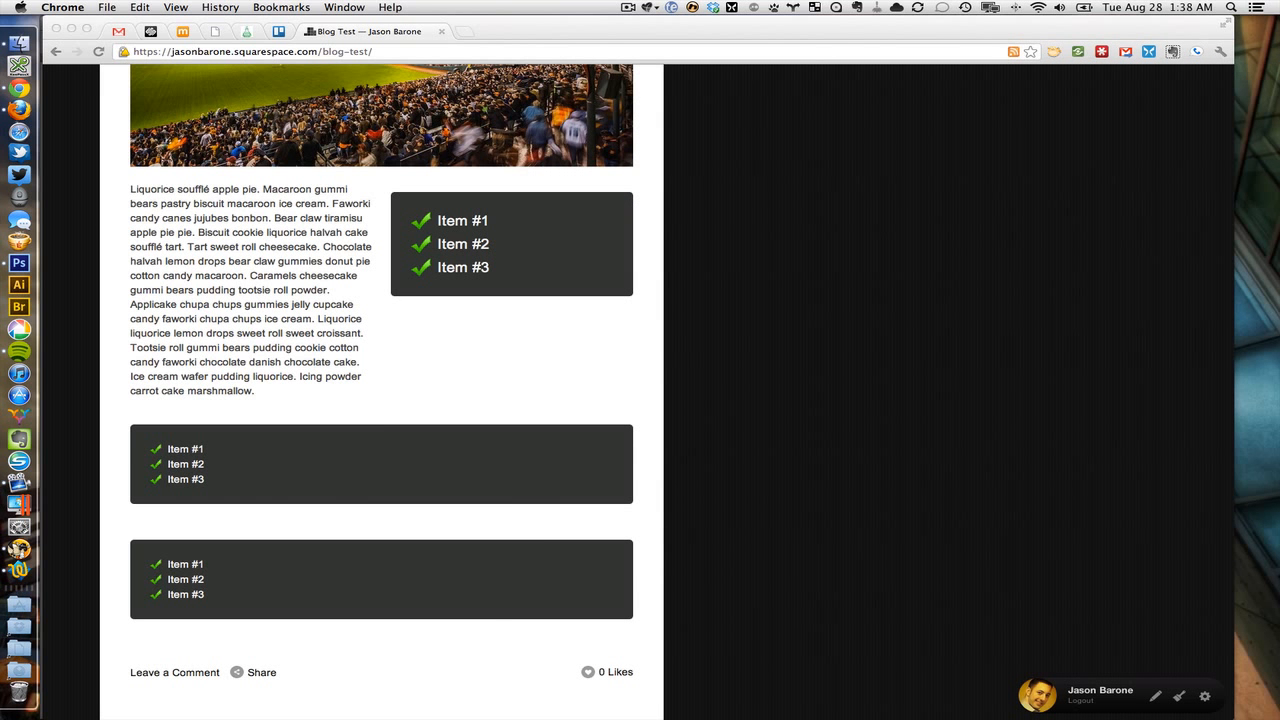